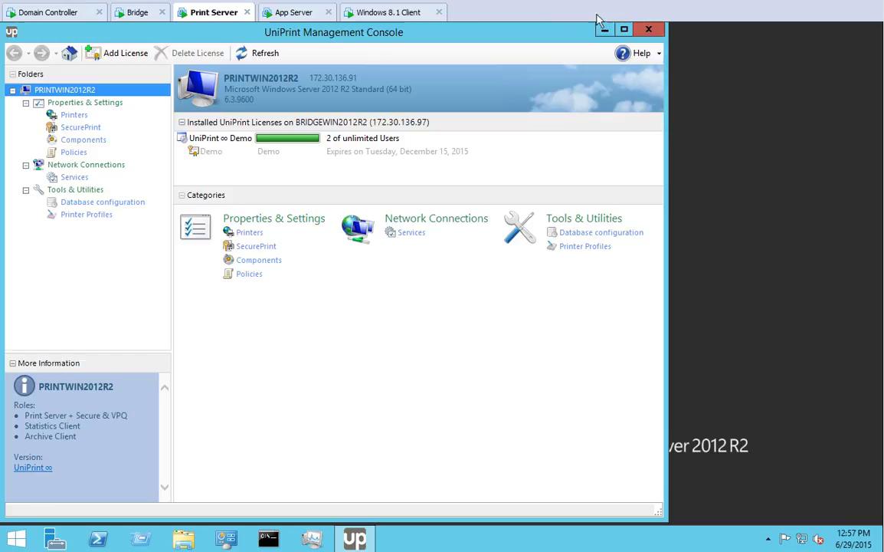
Close the management console, then choose Change for UniPrint Infinity in Programs and Features and reach Program Maintenance
left_click(649, 29)
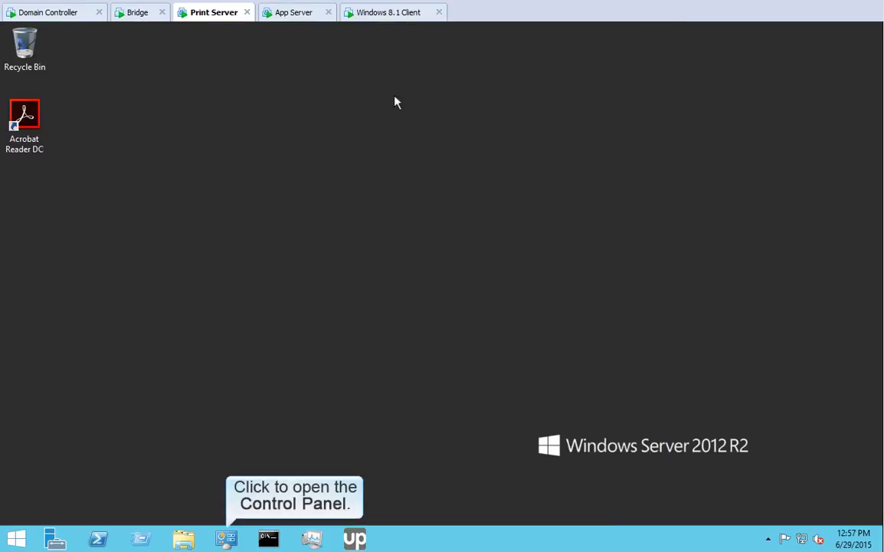
left_click(230, 539)
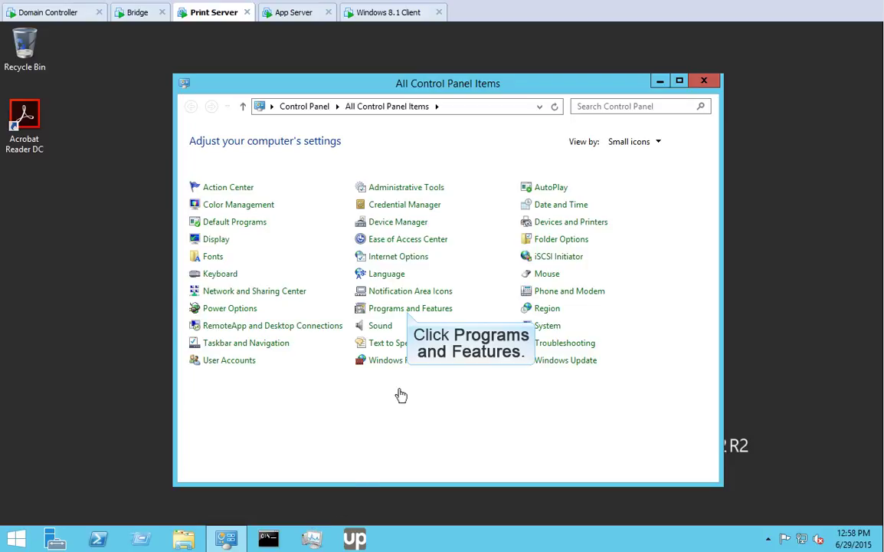
left_click(410, 309)
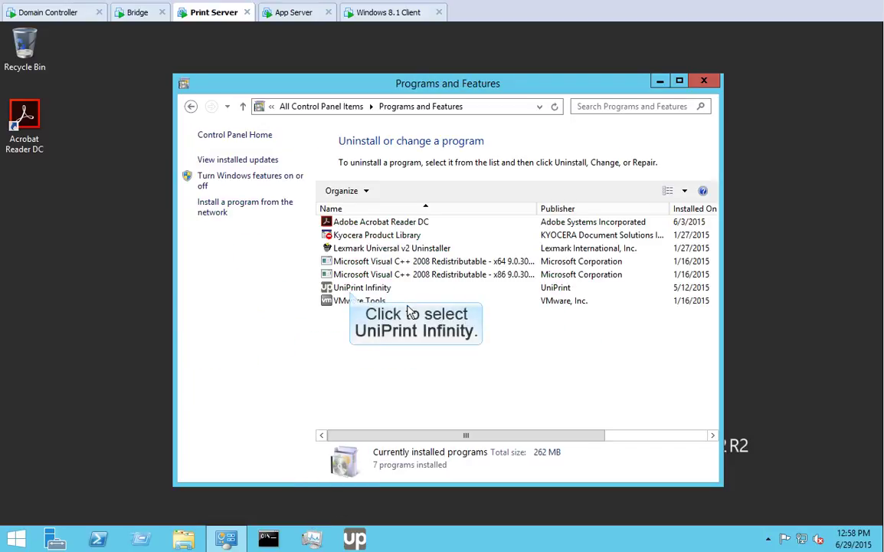
left_click(351, 289)
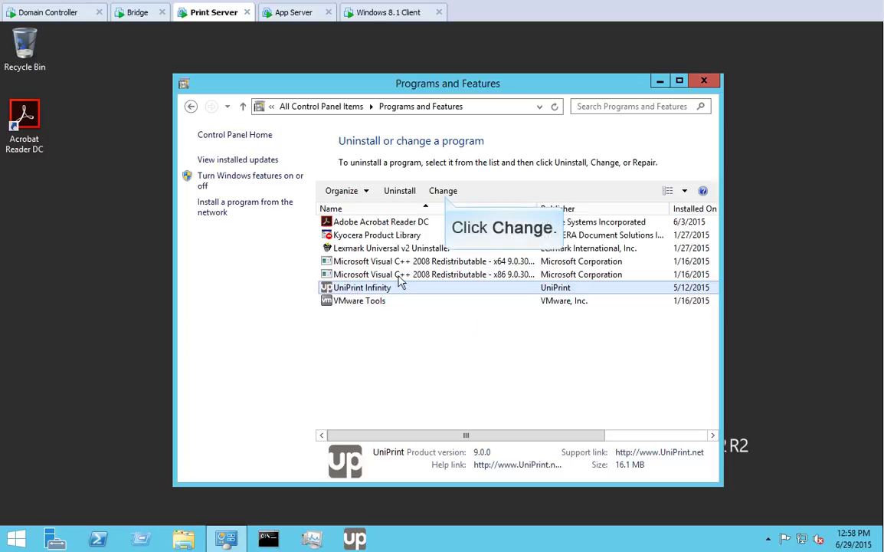
left_click(445, 191)
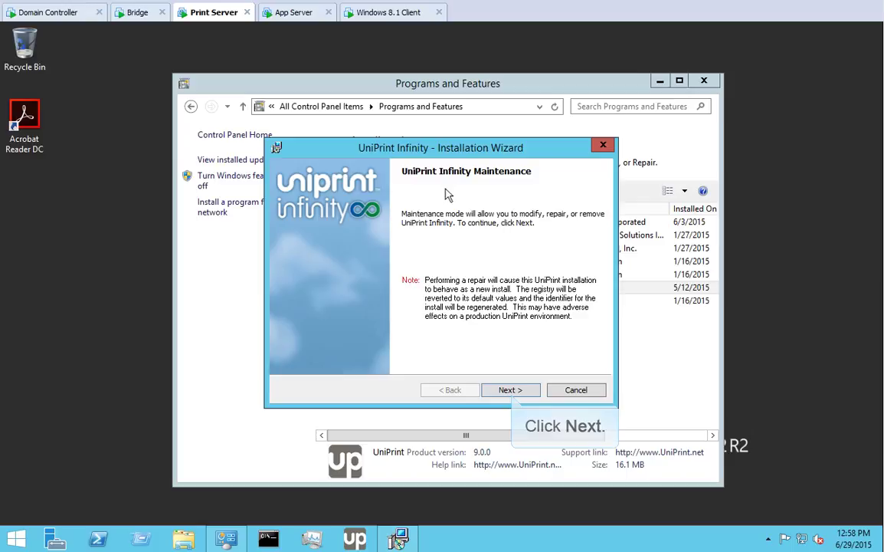
left_click(510, 390)
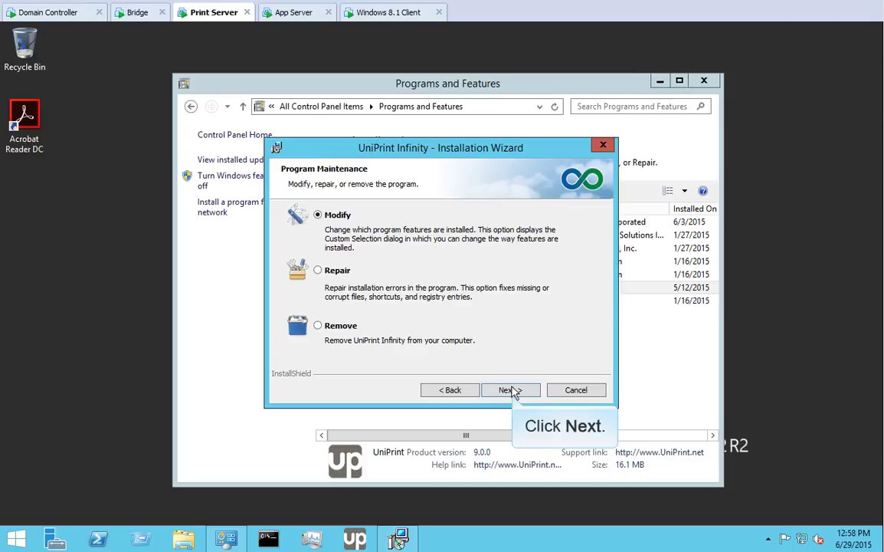
In Custom Setup, expand Print Server and set the iOS/OS X Printing Module to install on the local drive
left_click(510, 390)
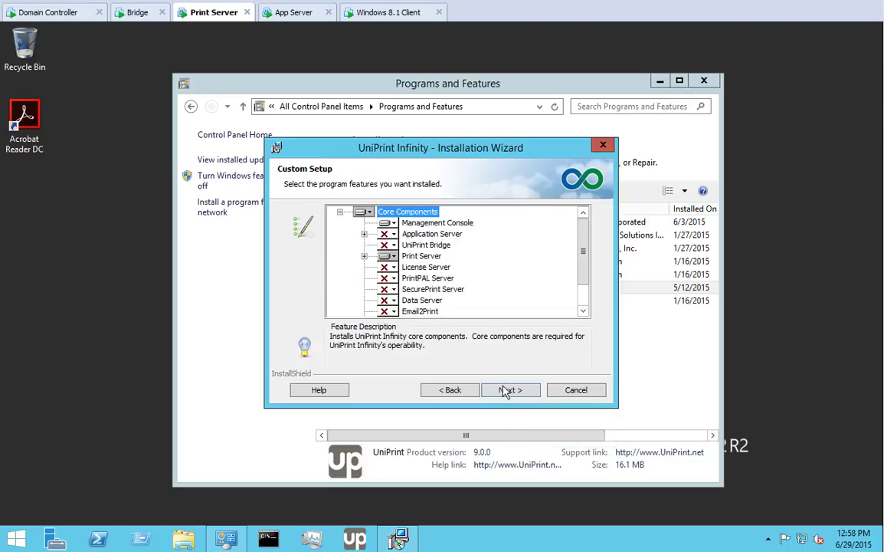
left_click(365, 256)
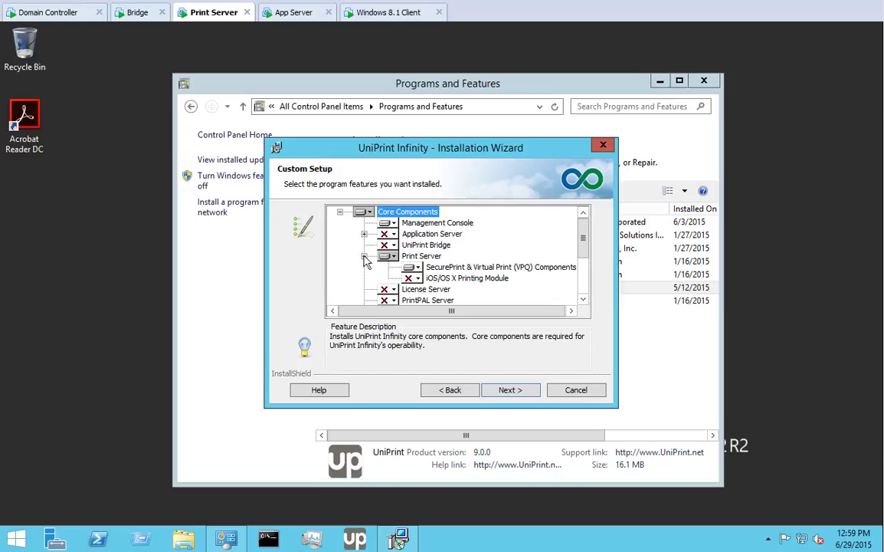
left_click(418, 278)
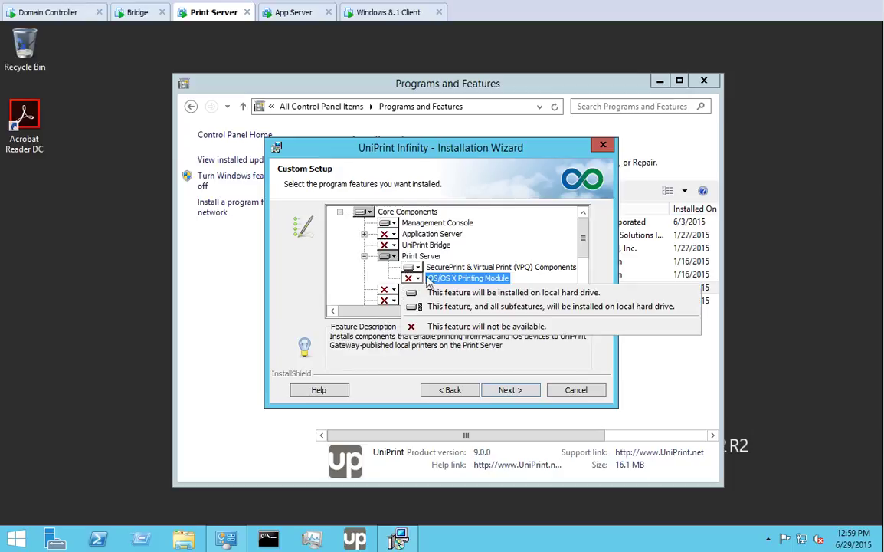
left_click(441, 292)
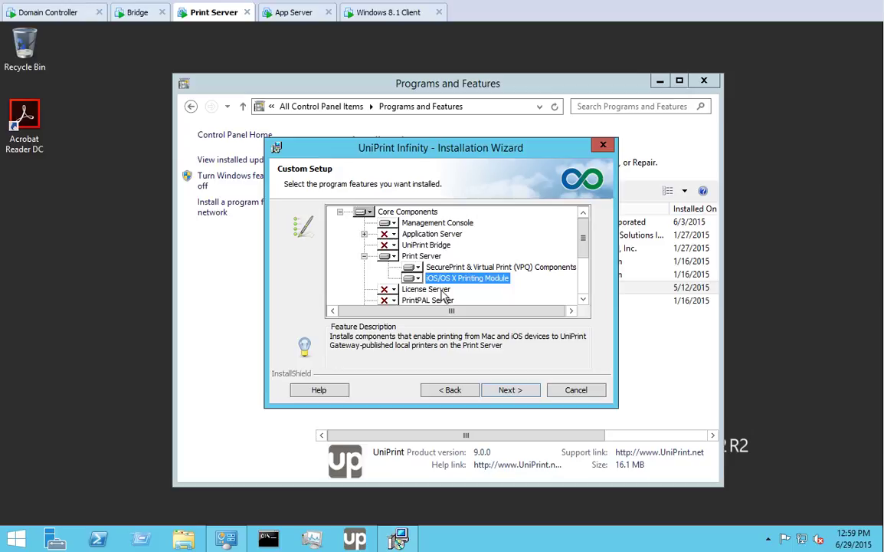
left_click_drag(584, 239, 585, 285)
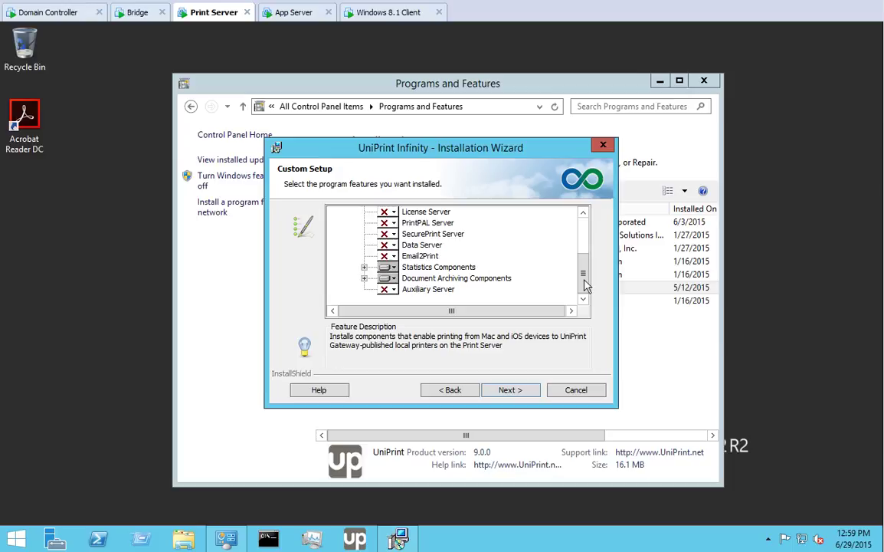
Set SecurePrint Server and Auxiliary Server to install locally, then continue to Ready to Modify
left_click(394, 234)
left_click(457, 248)
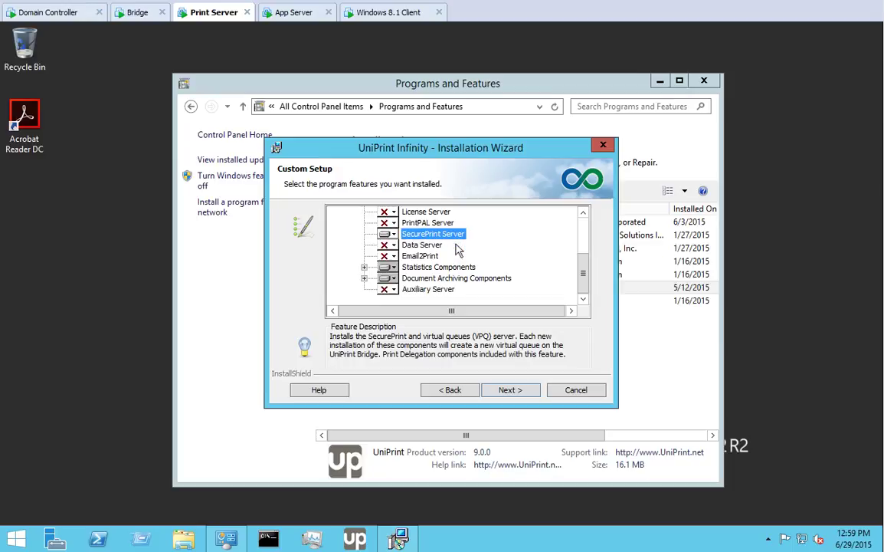
left_click(388, 289)
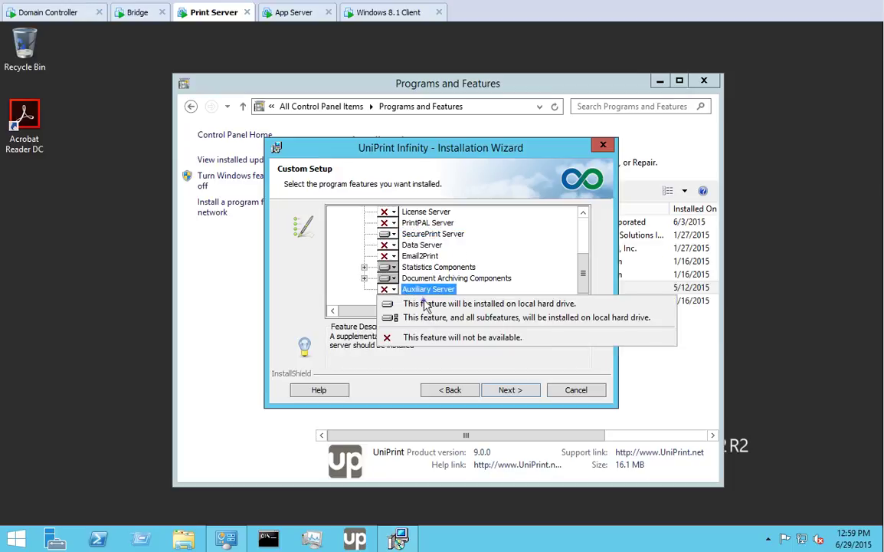
left_click(427, 302)
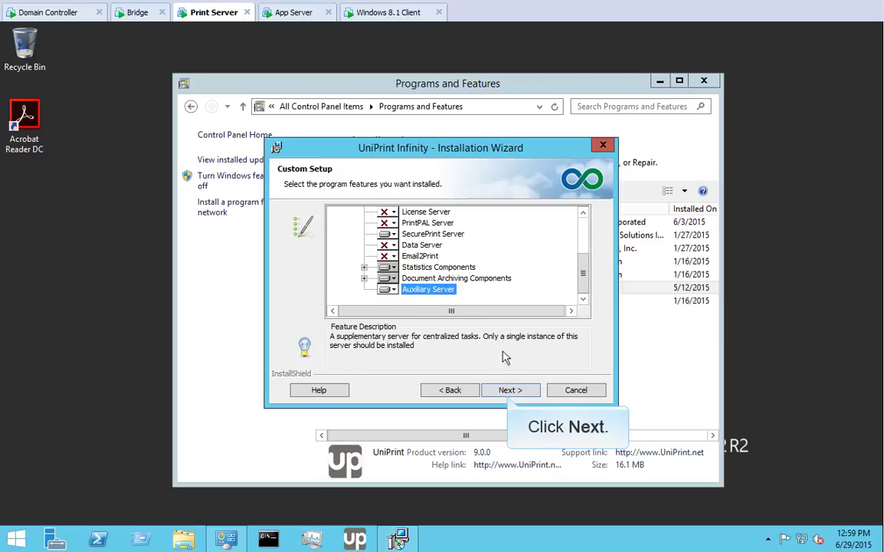
left_click(510, 390)
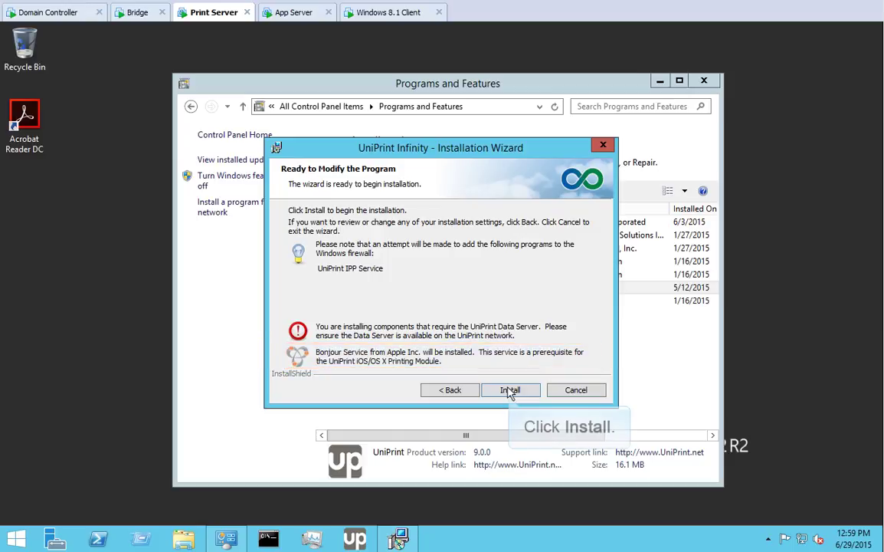
Install the added features, finish the wizard and close Programs and Features
left_click(510, 390)
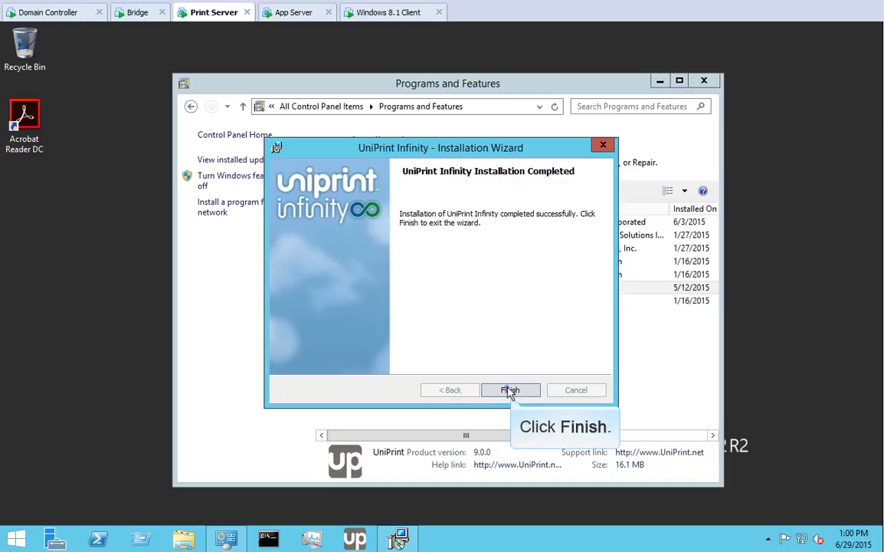
left_click(510, 390)
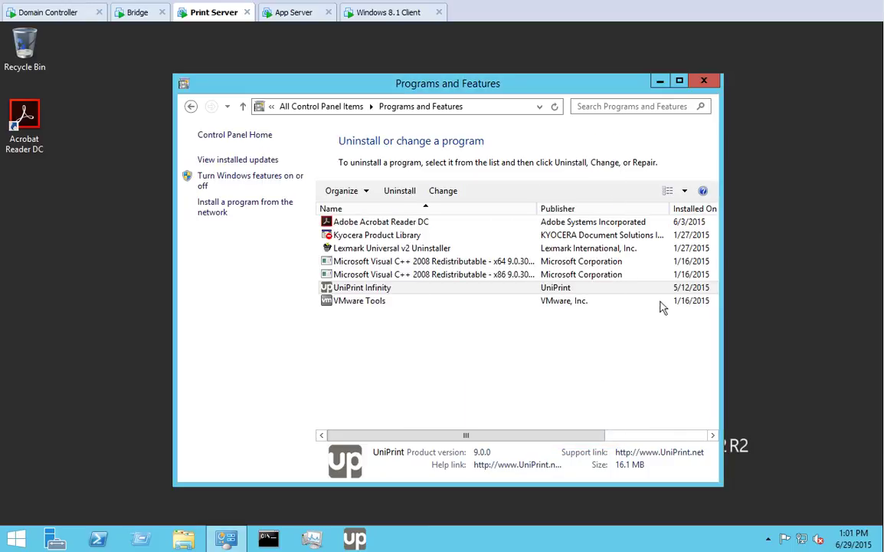
left_click(706, 81)
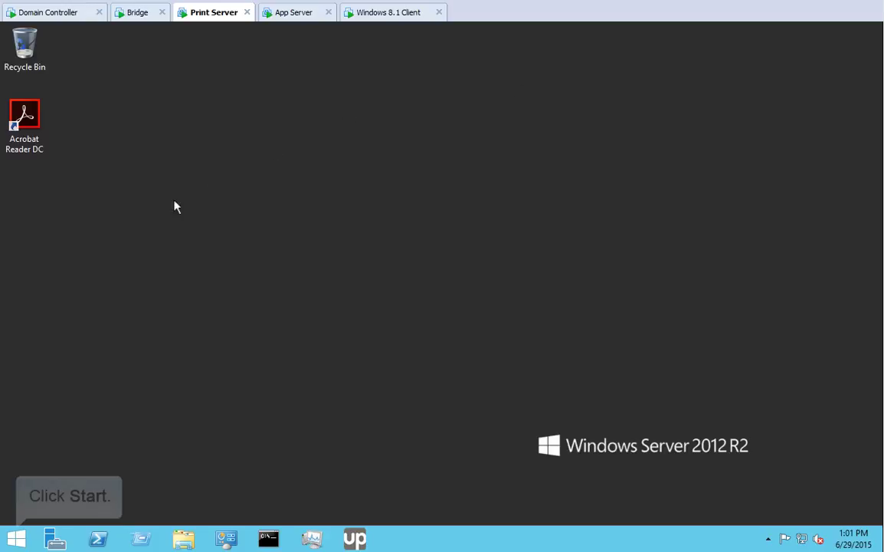
From the Start screen's Apps list, pin iOS & OS X Printer Publisher to the taskbar, then return to the desktop
left_click(17, 540)
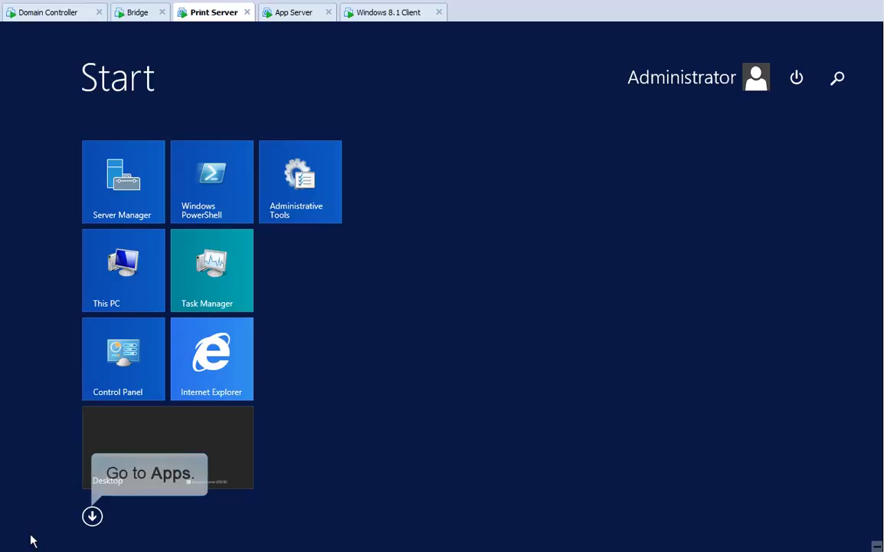
left_click(91, 517)
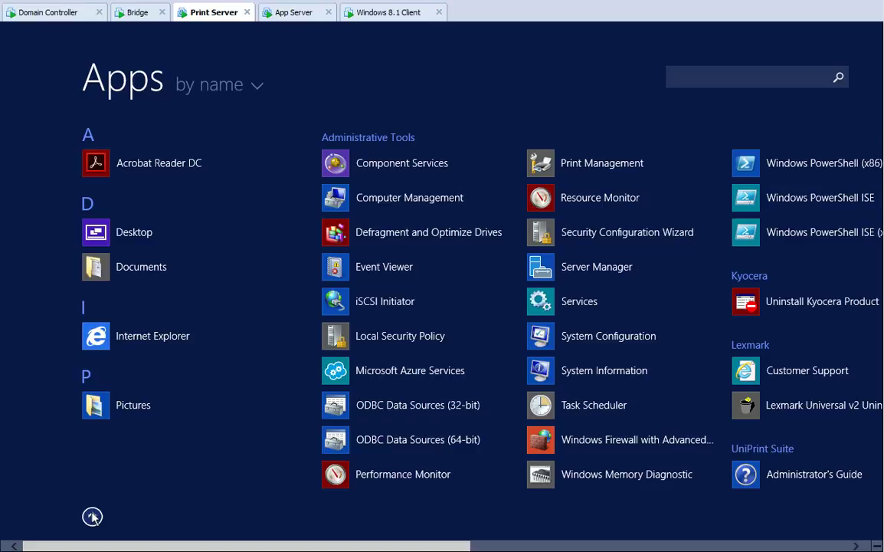
left_click_drag(230, 544, 467, 536)
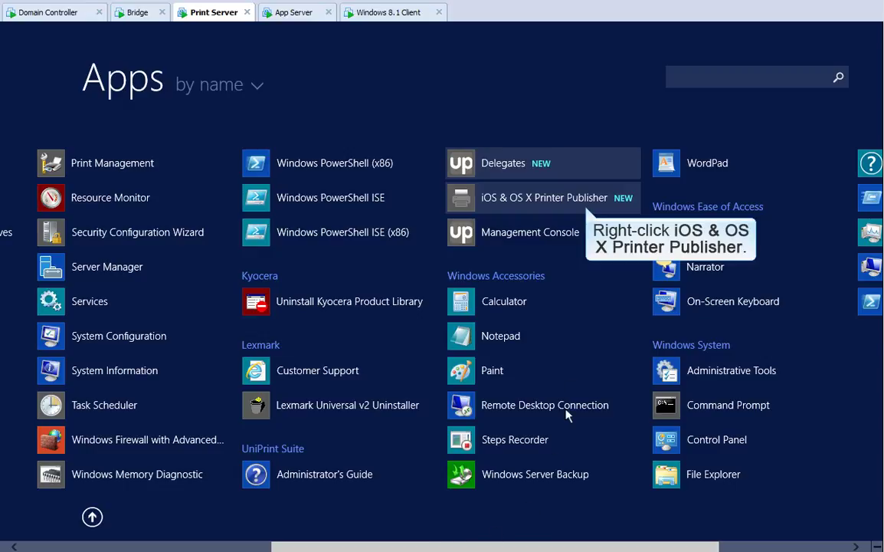
right_click(586, 199)
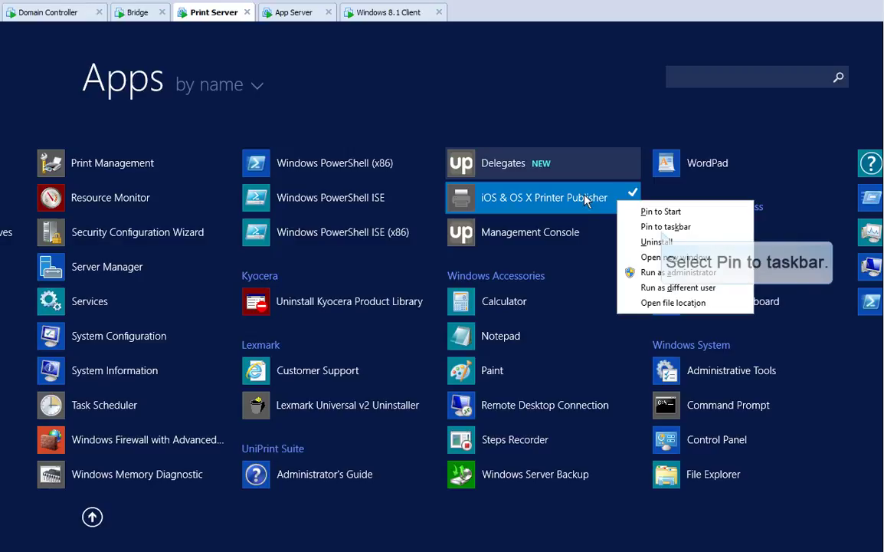
left_click(663, 227)
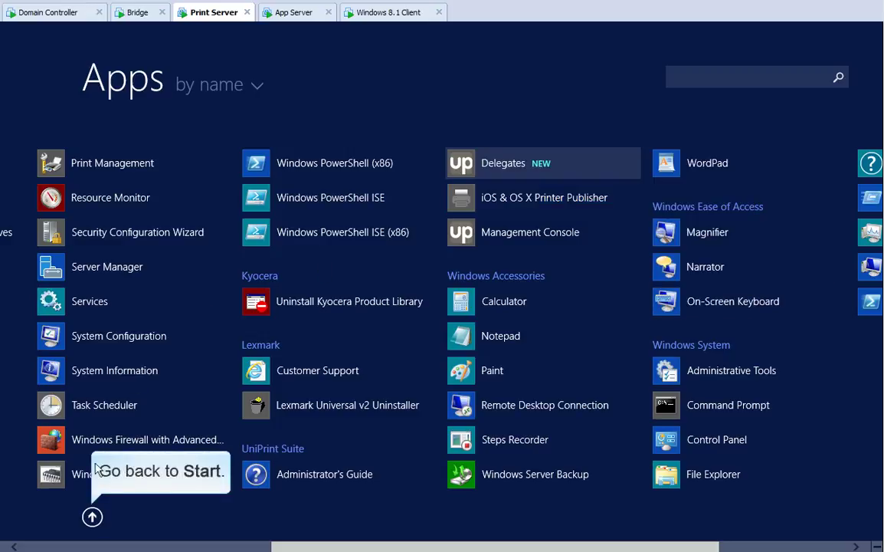
left_click(92, 517)
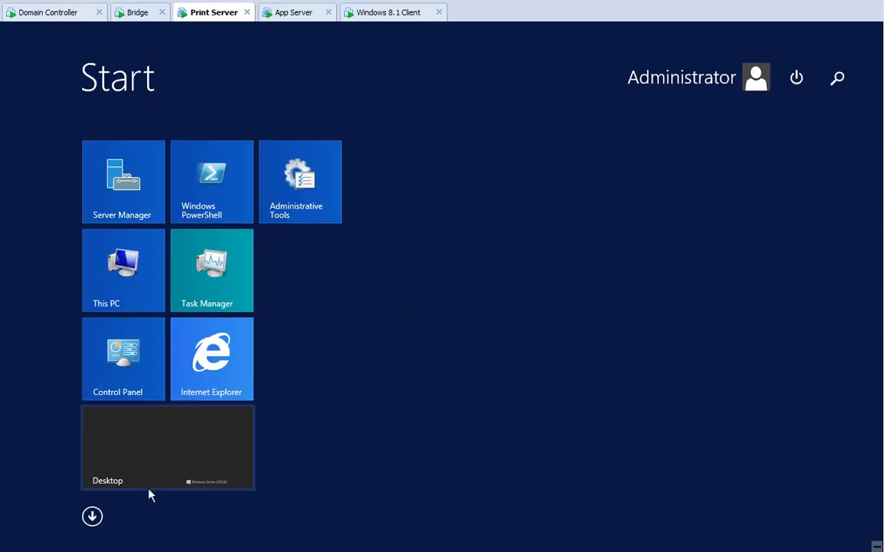
left_click(164, 443)
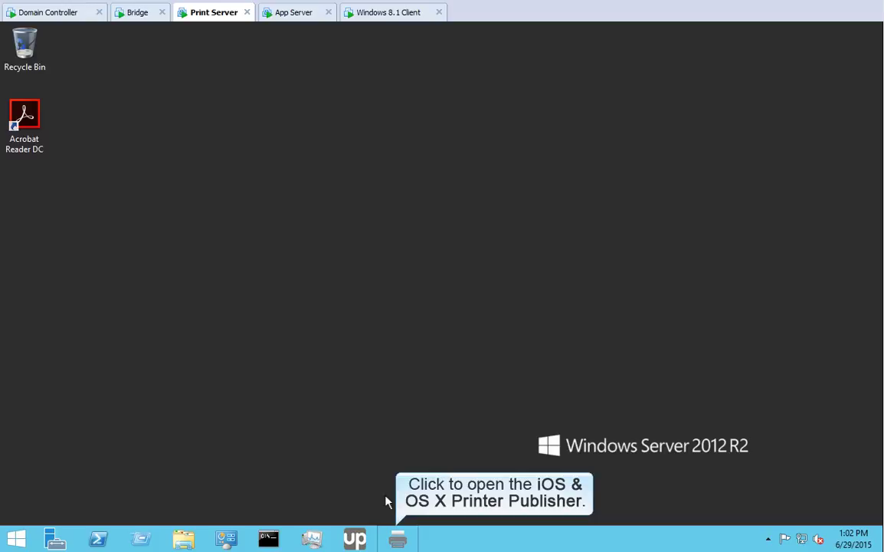
Launch the iOS/OS X Printer Publisher and clear every printer from the publish list
left_click(398, 539)
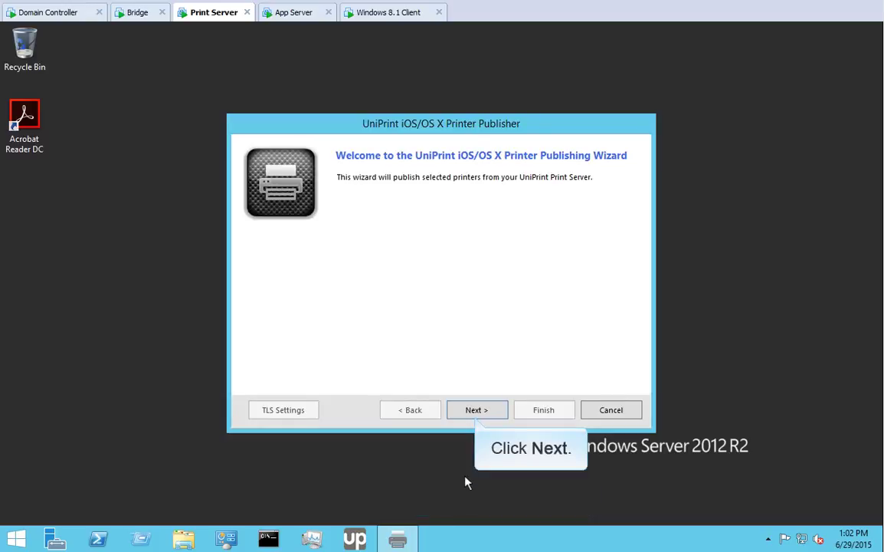
left_click(475, 410)
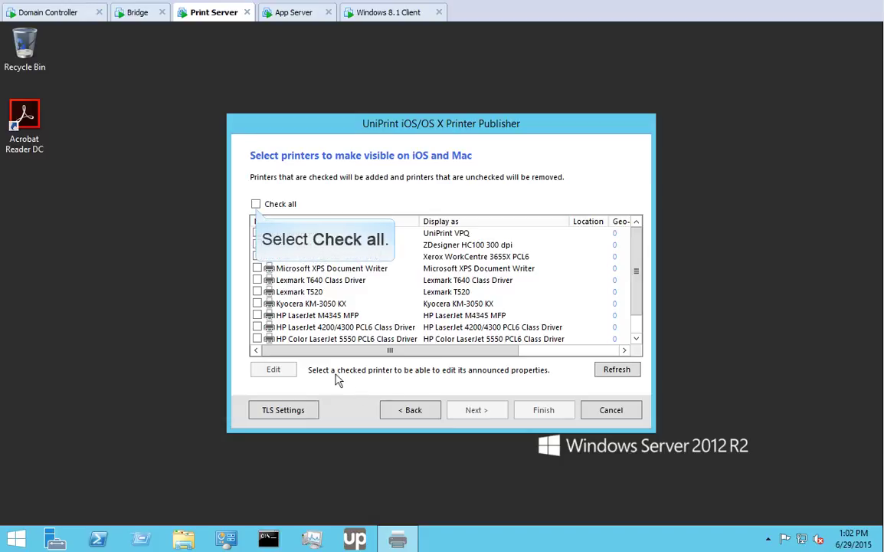
left_click(256, 205)
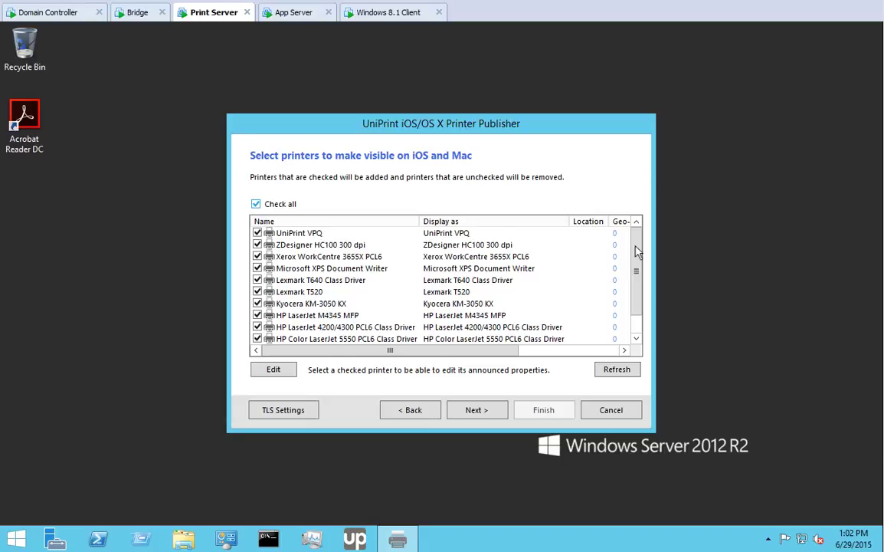
scroll(634, 284, "down", 1)
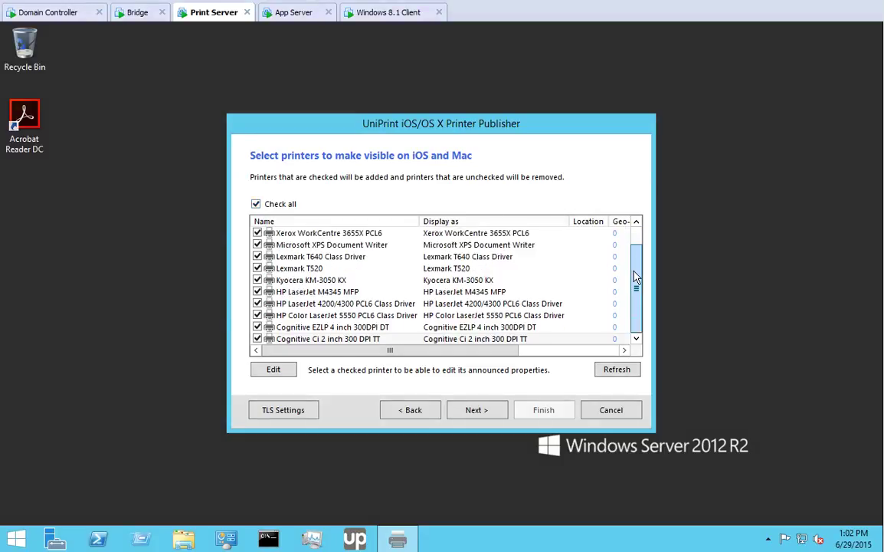
scroll(635, 278, "up", 1)
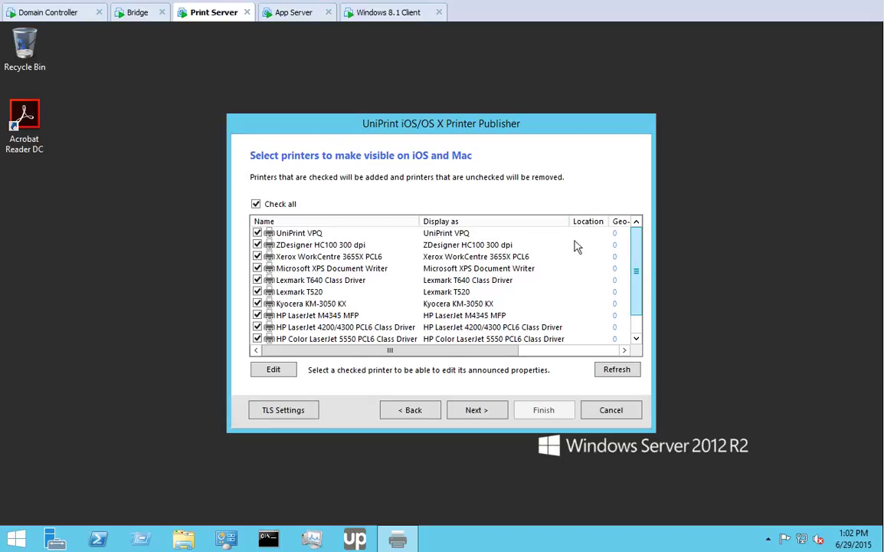
left_click(257, 205)
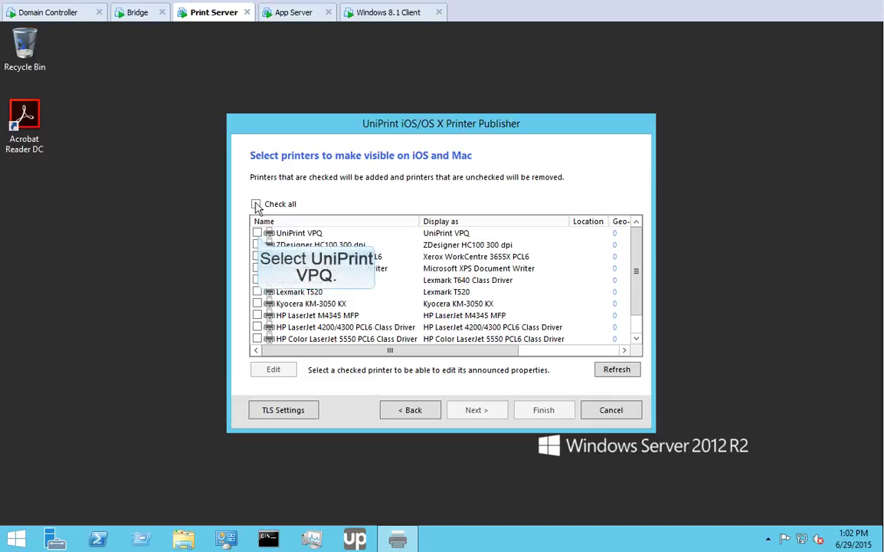
Select UniPrint VPQ and Kyocera KM-3050 KX for publishing and commit the three printer additions
left_click(257, 233)
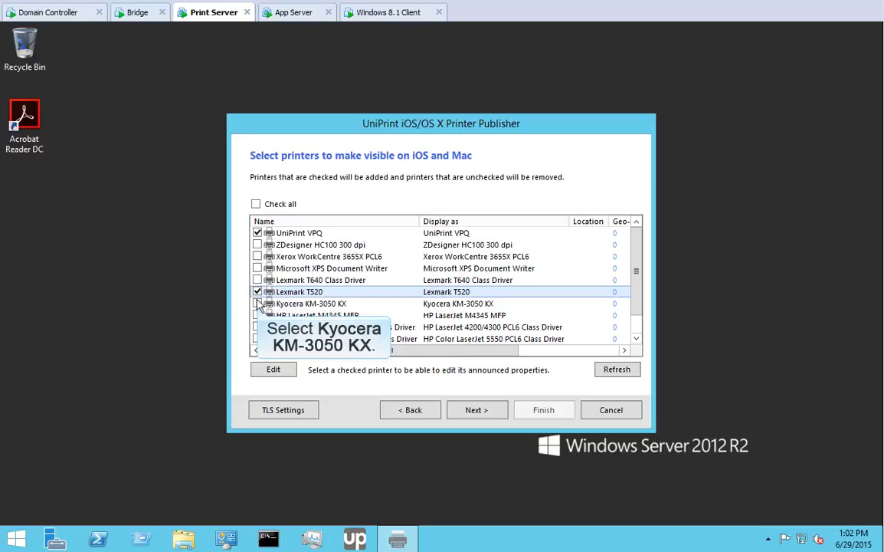
left_click(258, 303)
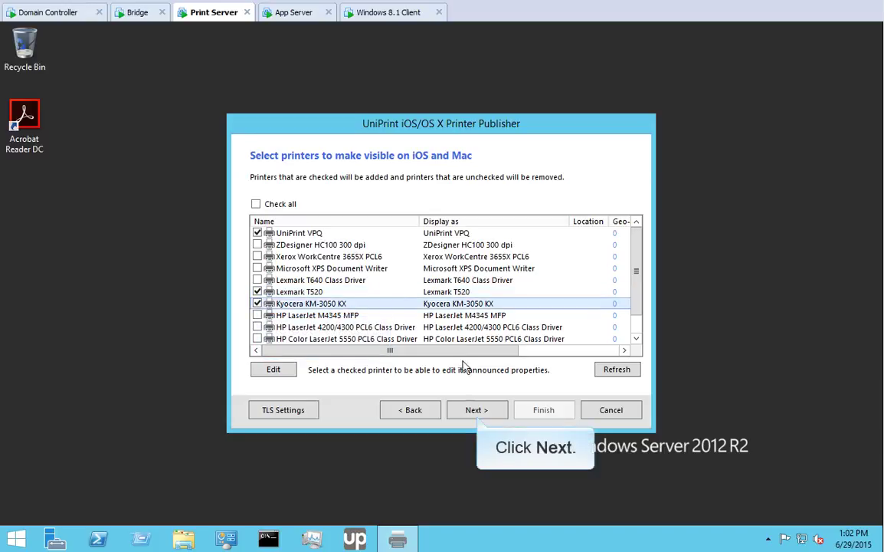
left_click(476, 410)
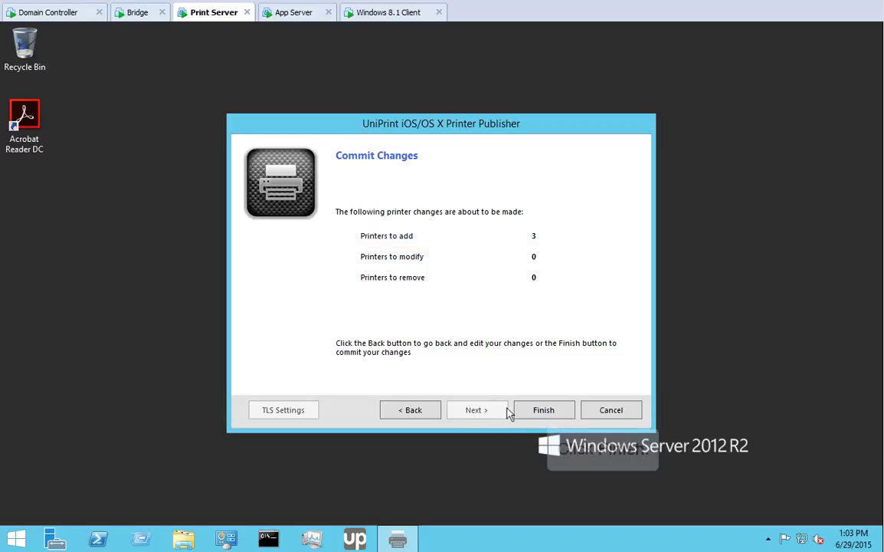
left_click(544, 411)
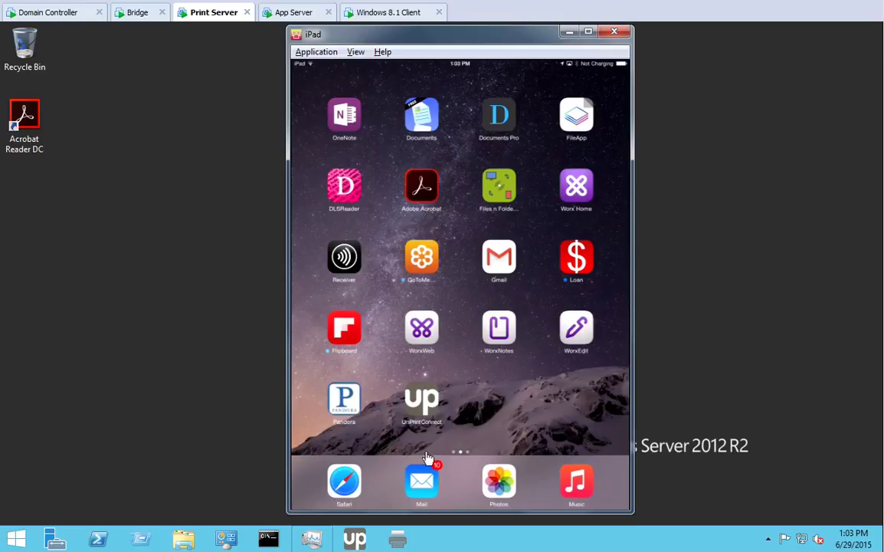
Through Share > Print Document in Acrobat, send the PDF to the Kyocera KM-3050 KX printer
left_click(422, 186)
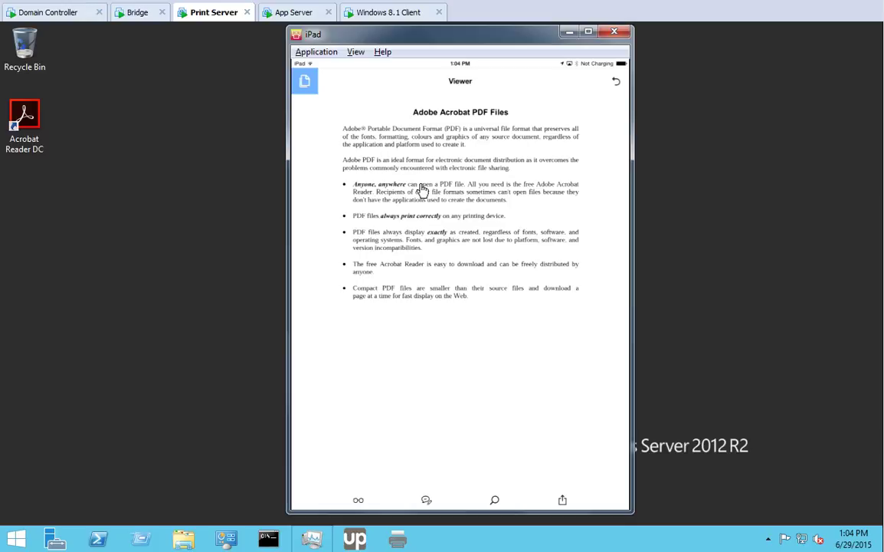
left_click(562, 501)
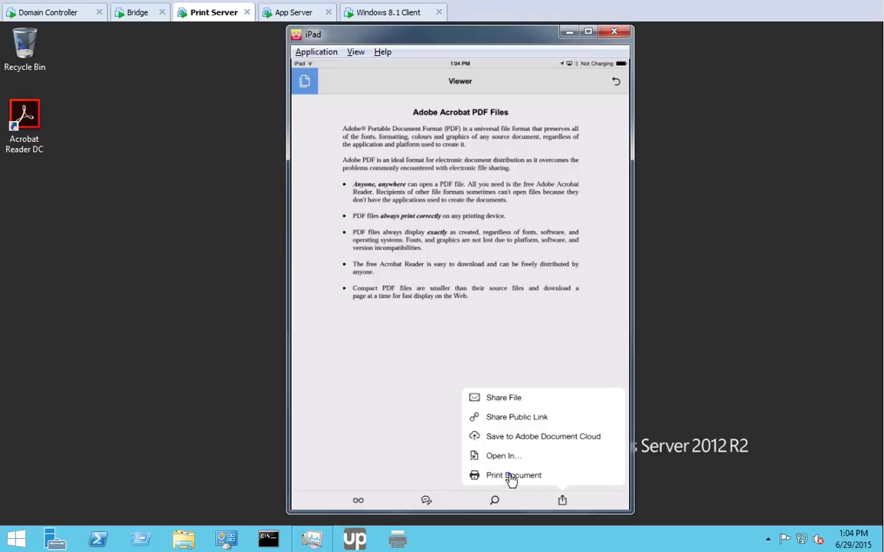
left_click(511, 476)
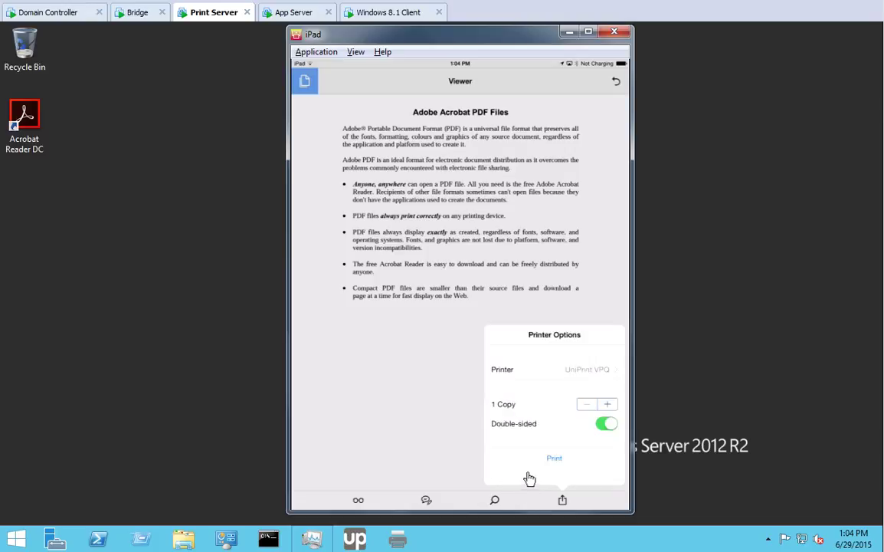
left_click(617, 371)
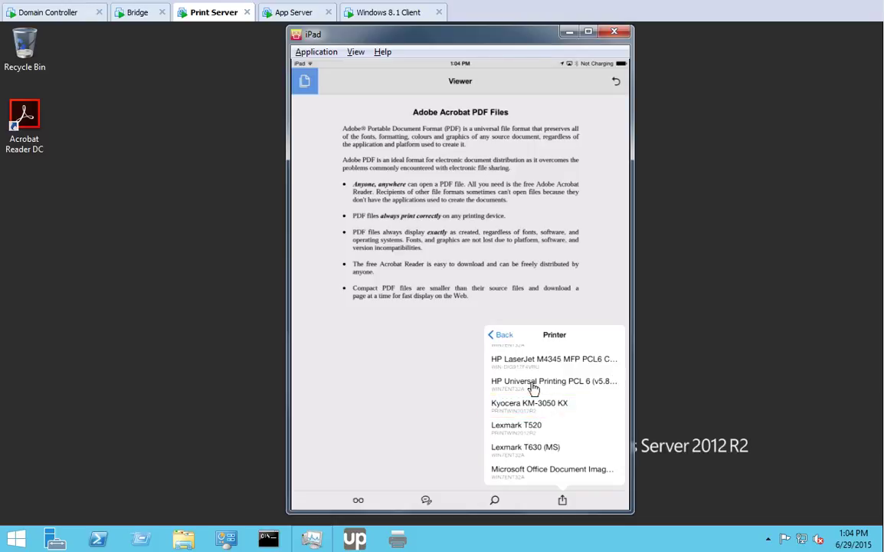
left_click(520, 406)
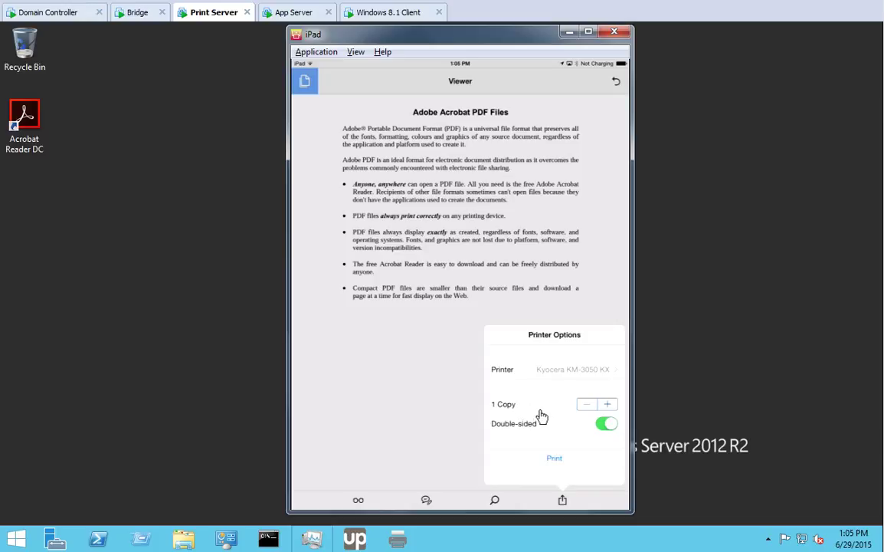
left_click(555, 460)
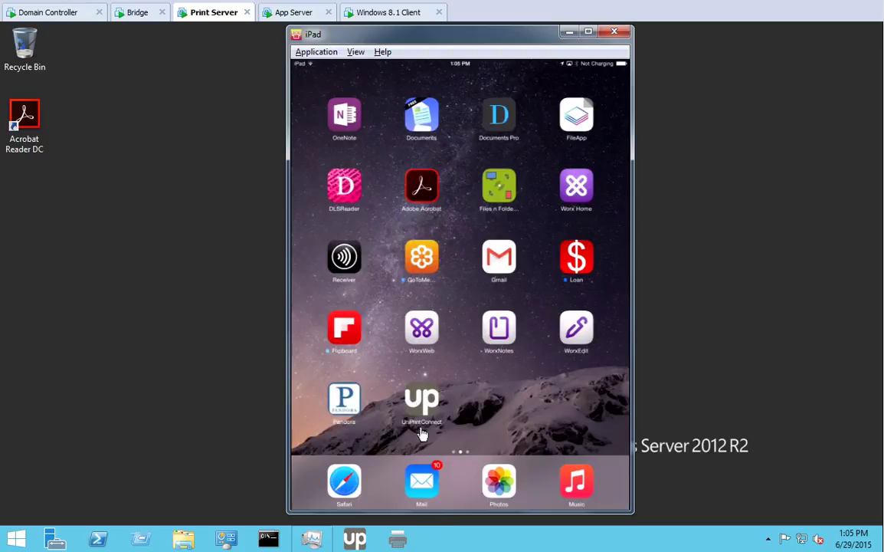
Open UniPrint Connect on the iPad, then the UniPrint Management Console showing the PRINTWIN2012R2 server
left_click(422, 400)
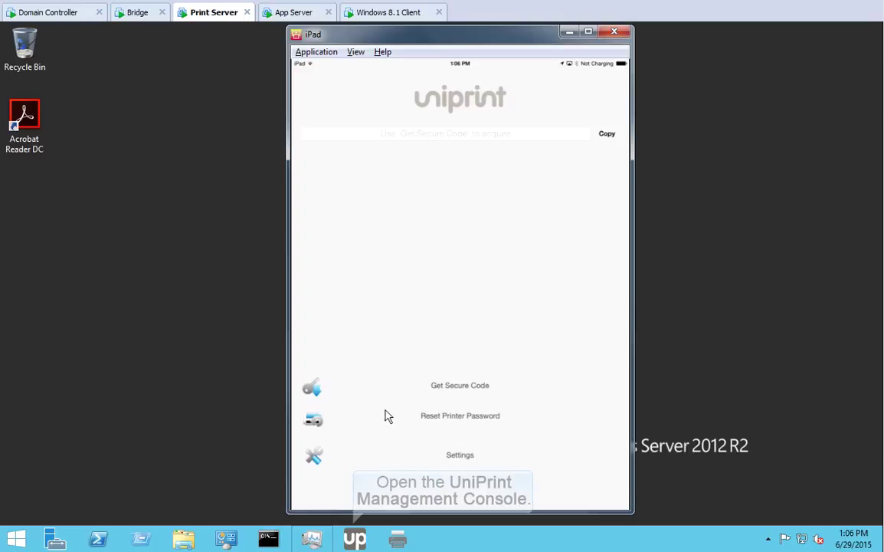
left_click(355, 539)
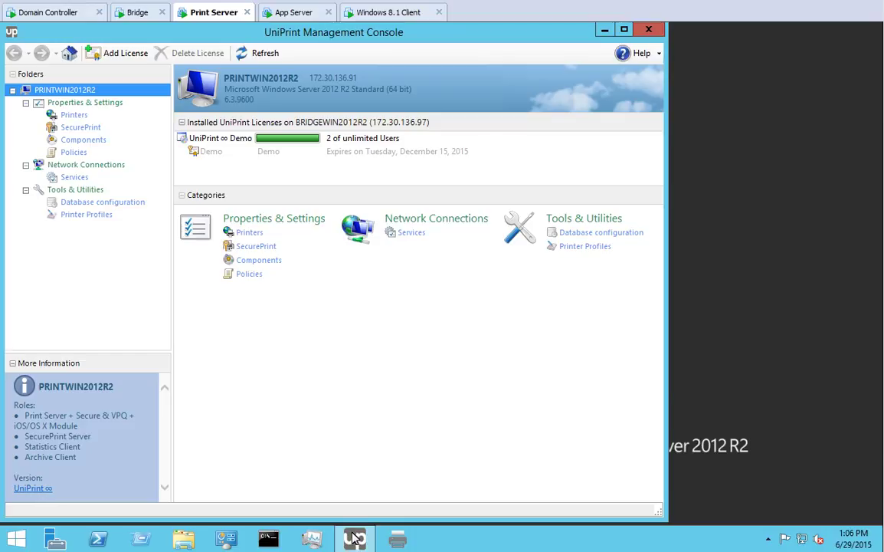
In UniPrint Connect settings, turn off Auto, change the server address to 172.30.136.91 and save
left_click(355, 538)
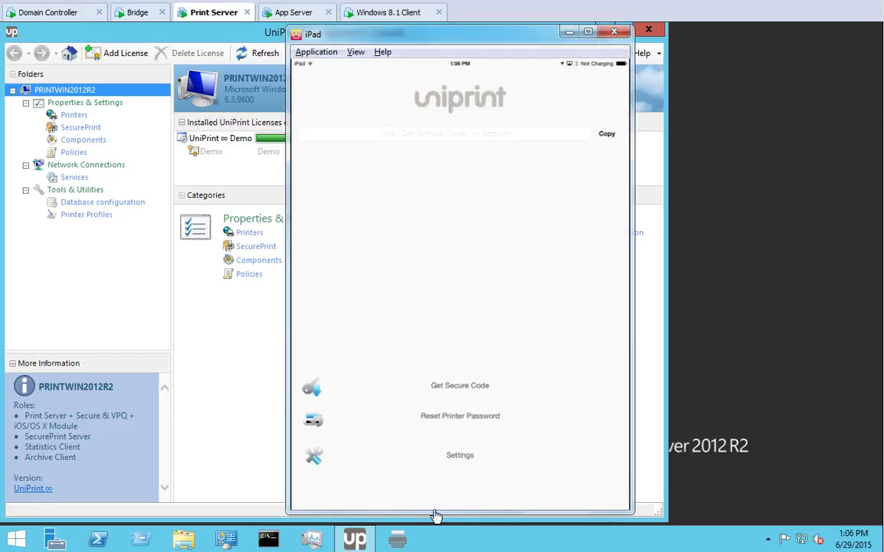
left_click(460, 460)
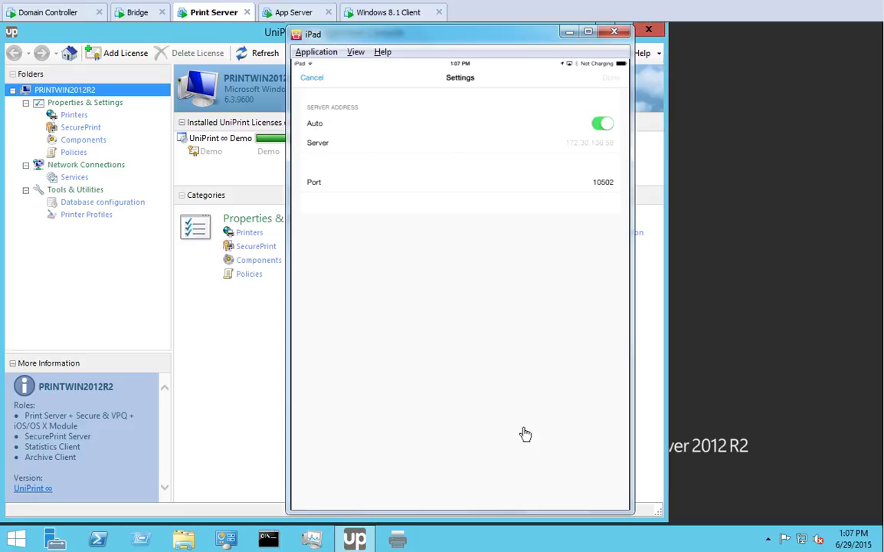
left_click(602, 124)
left_click(615, 147)
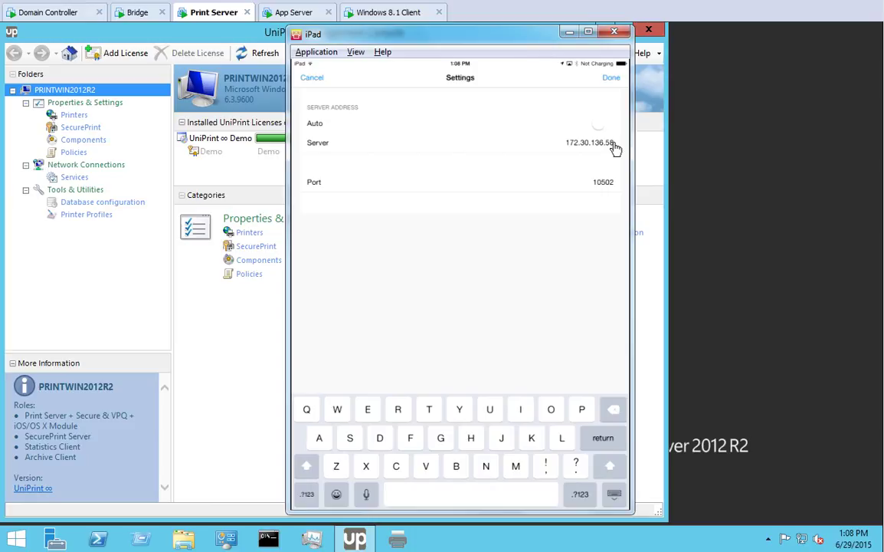
left_click(614, 409)
left_click(614, 409)
left_click(306, 493)
type("91")
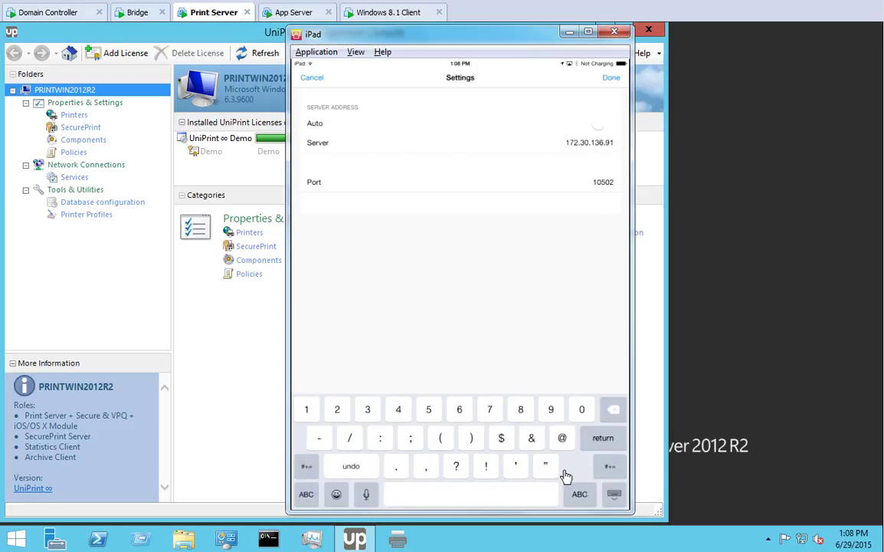
left_click(603, 438)
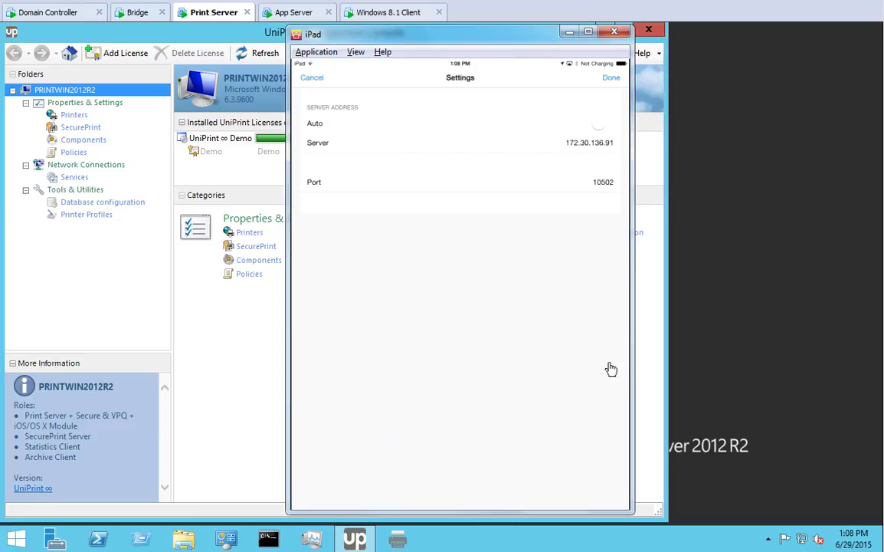
left_click(612, 80)
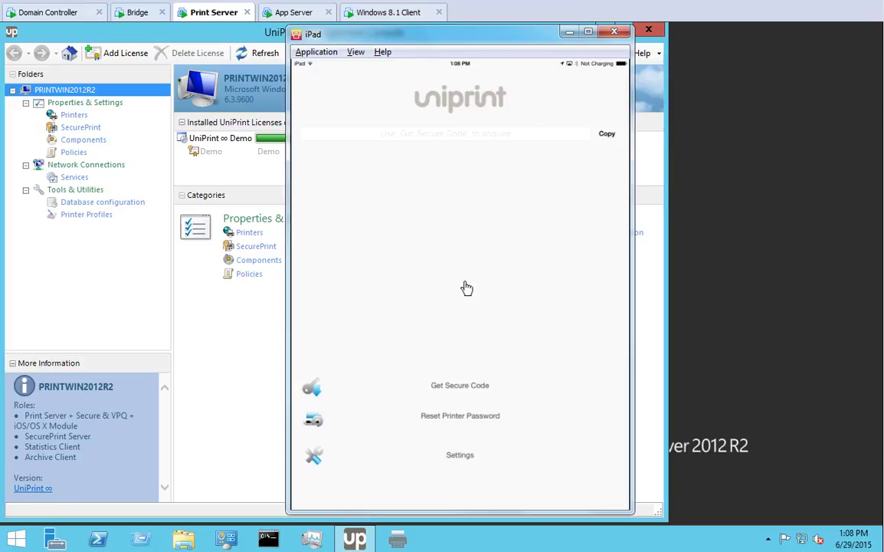
Request a secure code and enter the user name on the Credentials screen
left_click(461, 386)
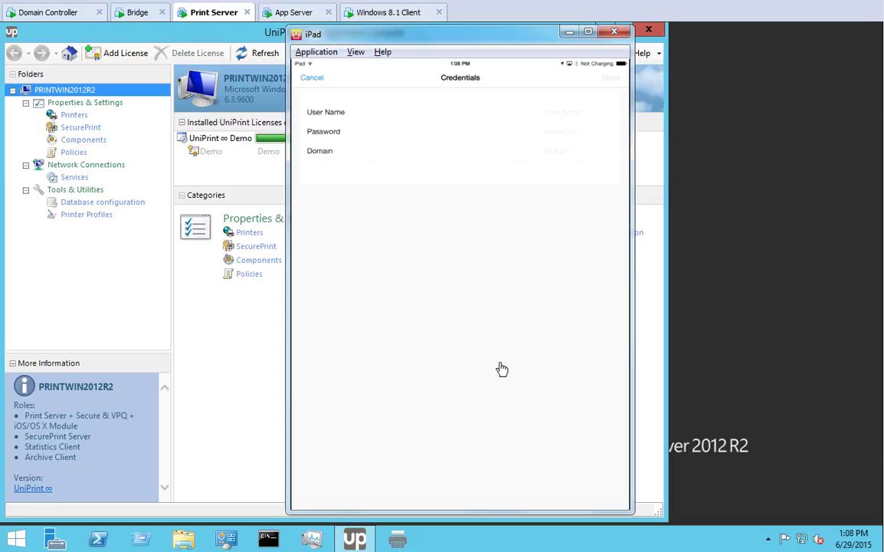
left_click(519, 117)
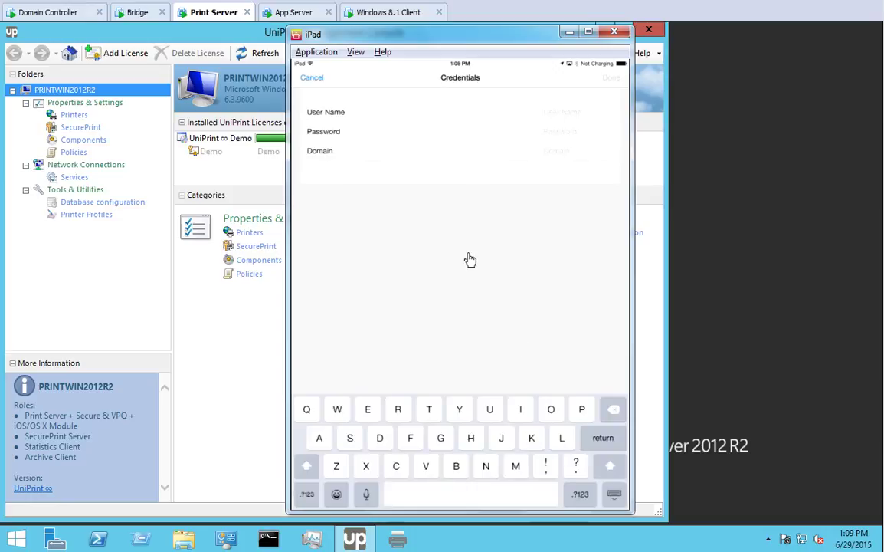
left_click(456, 466)
left_click(442, 439)
left_click(398, 410)
left_click(412, 439)
left_click(412, 439)
left_click(522, 412)
left_click(488, 468)
Enter mycompany as the domain
left_click(516, 466)
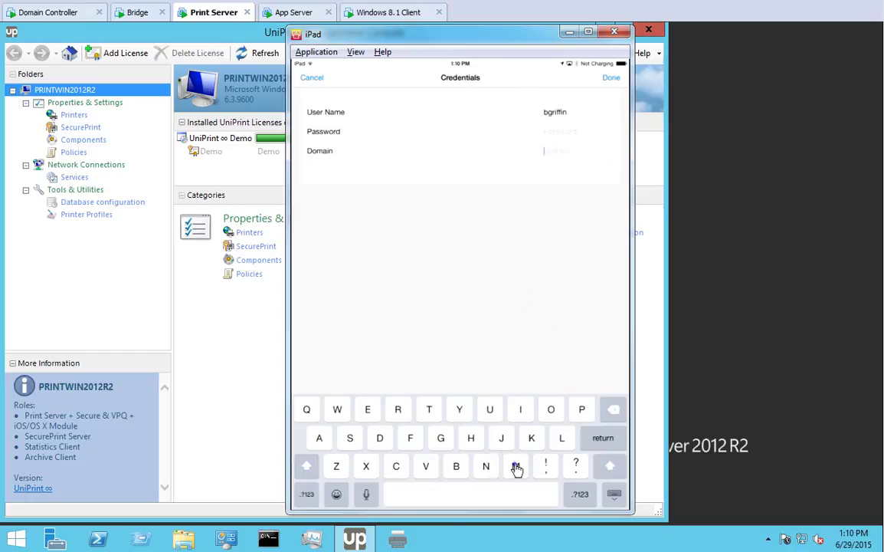
left_click(461, 410)
left_click(397, 468)
left_click(552, 410)
left_click(516, 467)
left_click(582, 411)
left_click(319, 438)
left_click(484, 466)
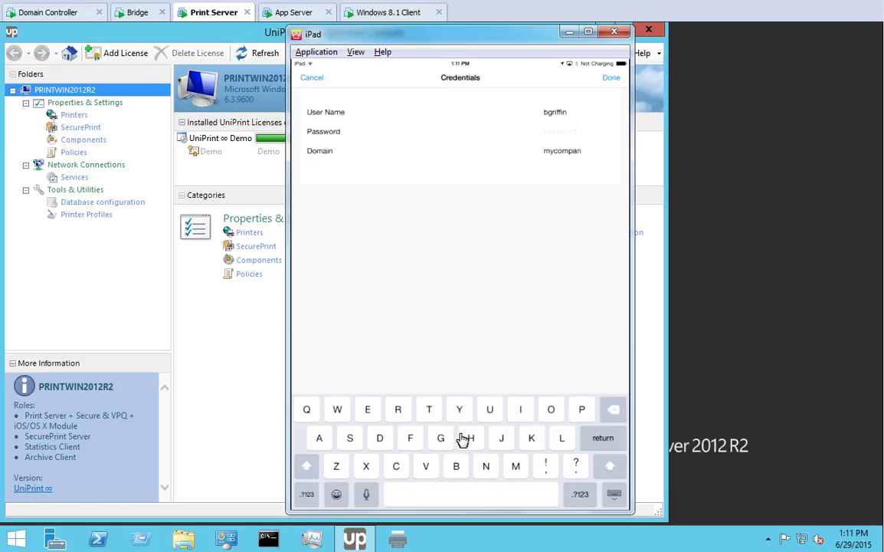
left_click(460, 410)
Paste the account password and submit the credentials to receive a secure code
left_click(549, 135)
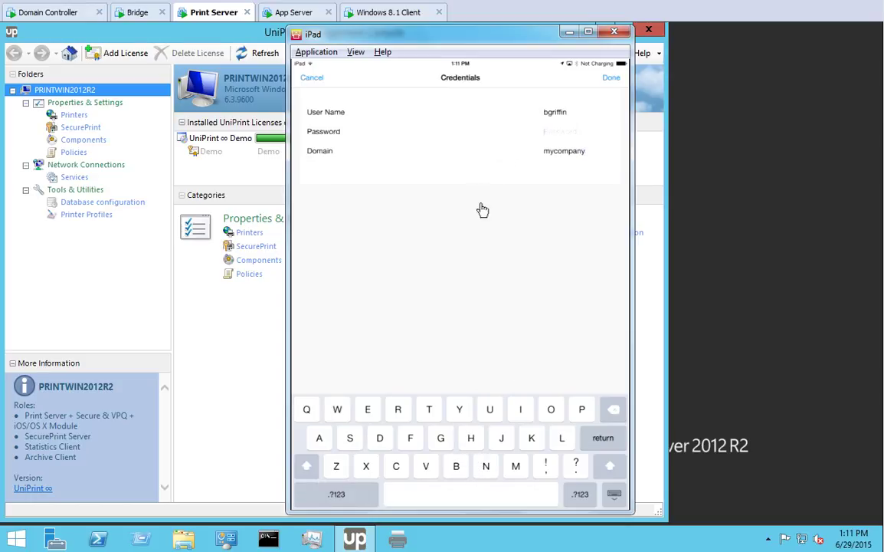
key("ctrl+v")
left_click(611, 80)
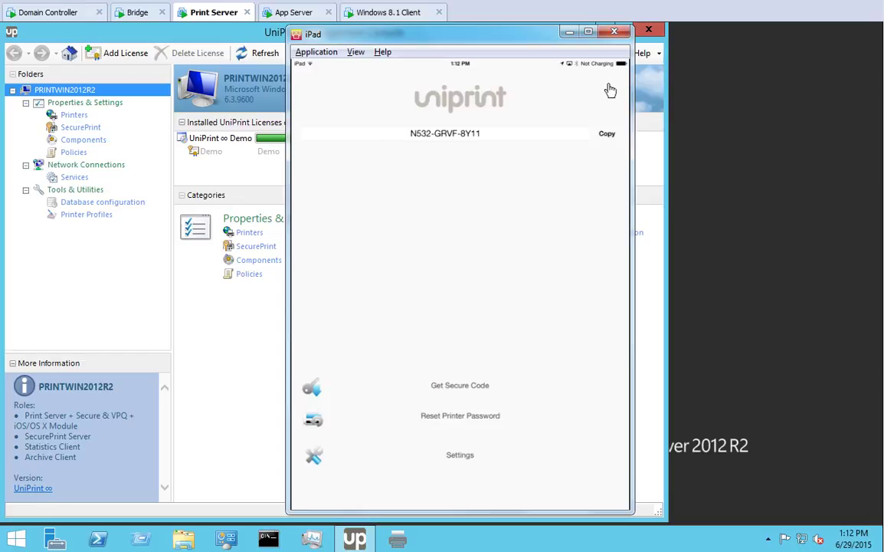
Copy the secure code, then open the PDF's print options in Acrobat and choose UniPrint VPQ
left_click(607, 135)
left_click(456, 513)
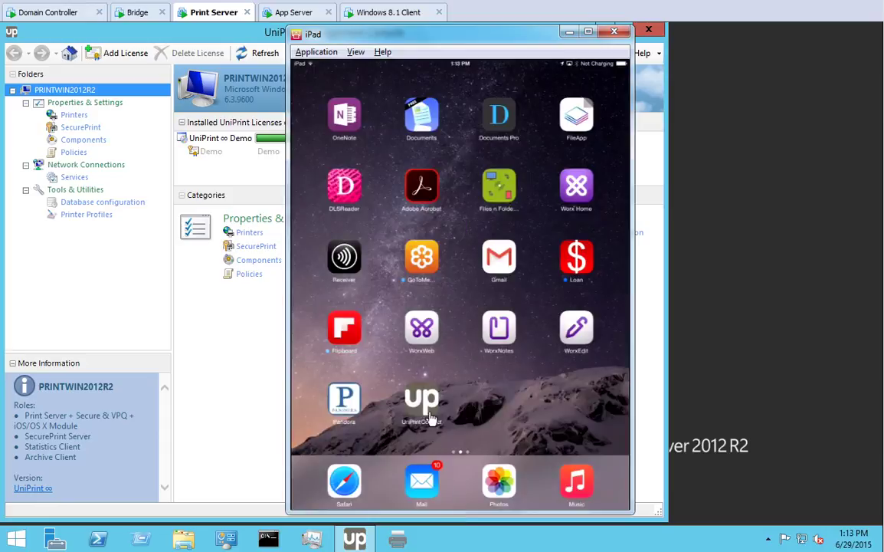
left_click(422, 186)
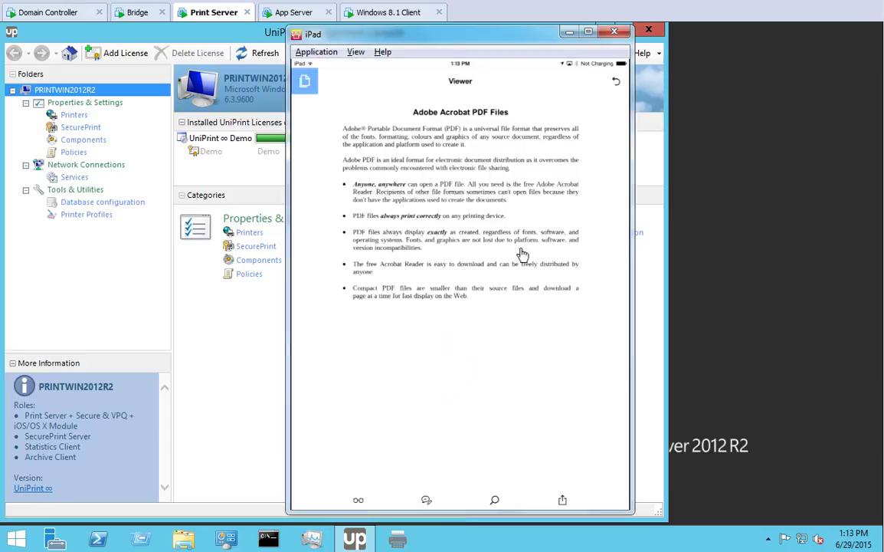
left_click(563, 501)
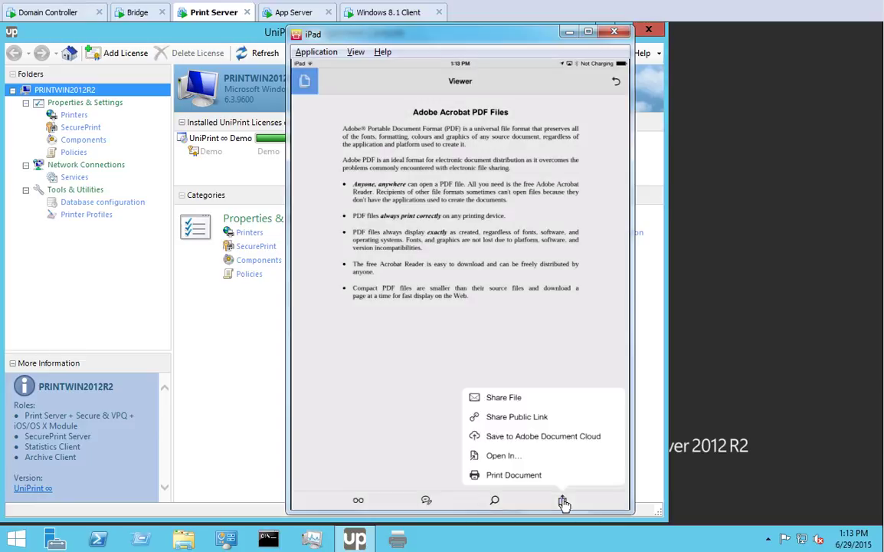
left_click(510, 476)
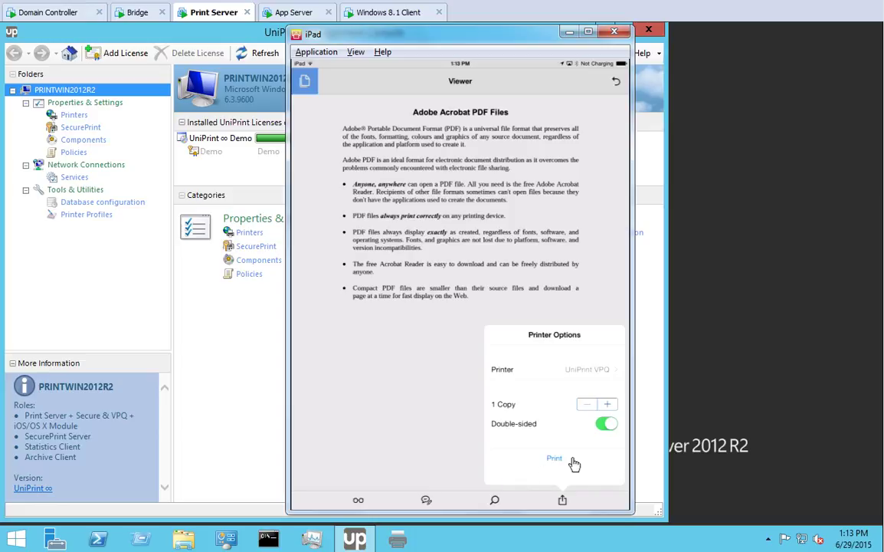
left_click(617, 370)
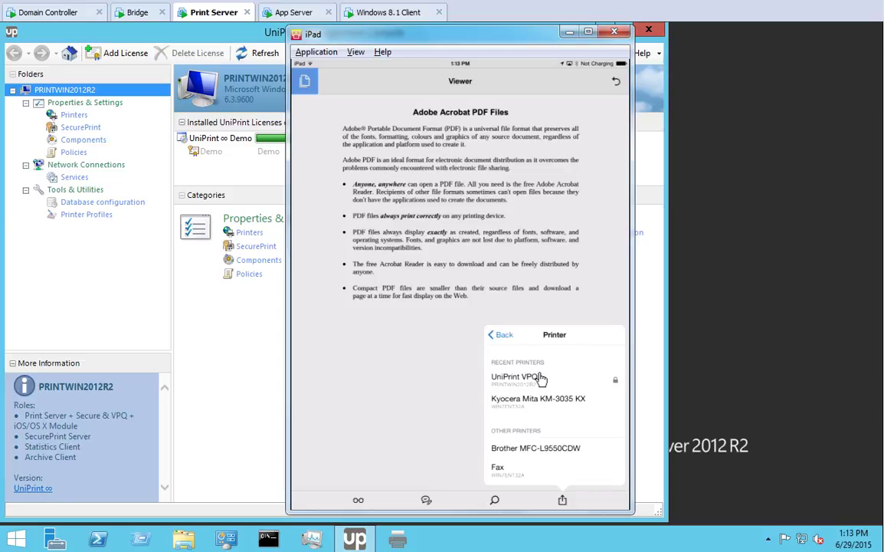
left_click(510, 376)
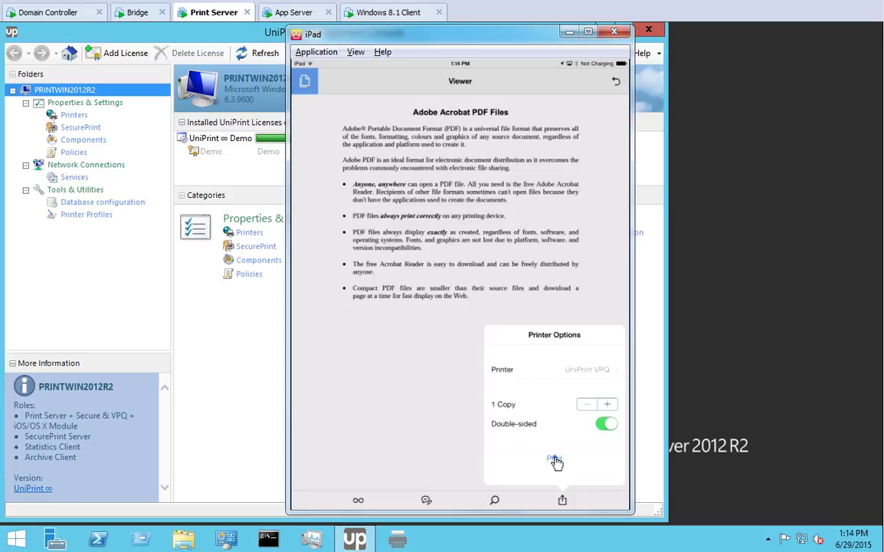
Send the PDF to UniPrint VPQ and paste the secure code into the name field
left_click(554, 459)
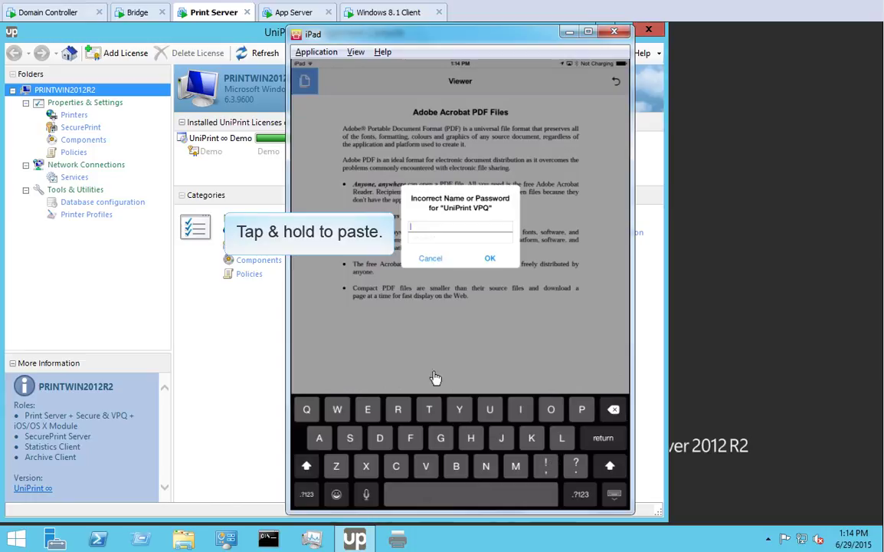
left_click(413, 232)
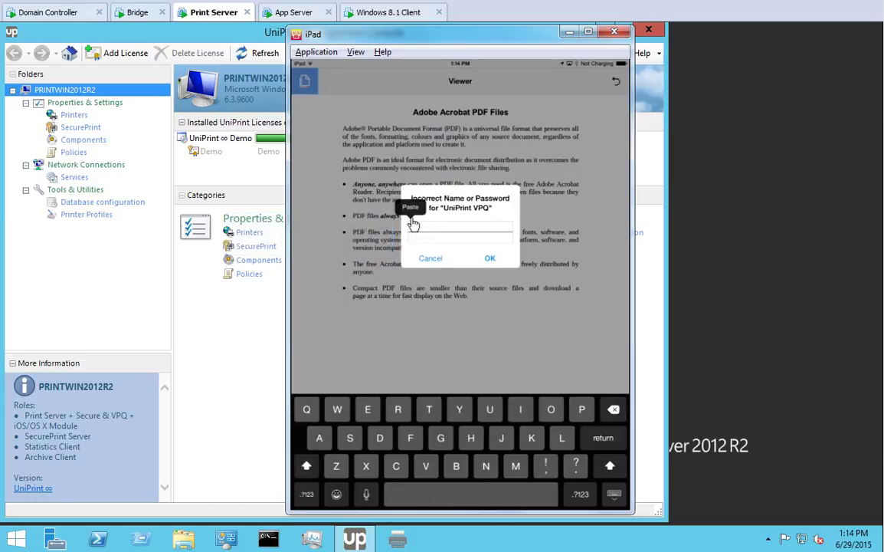
left_click(413, 210)
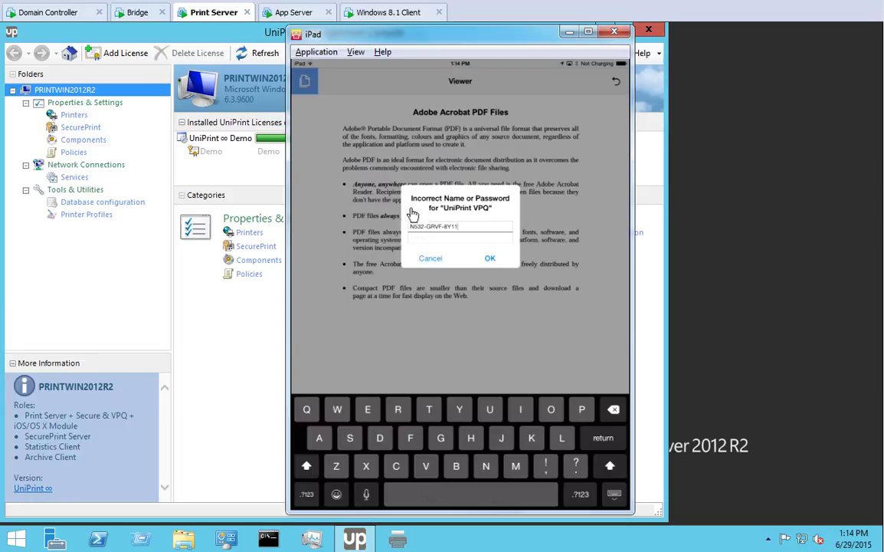
Enter the four-digit numeric password and confirm to submit the print job
left_click(412, 239)
left_click(307, 497)
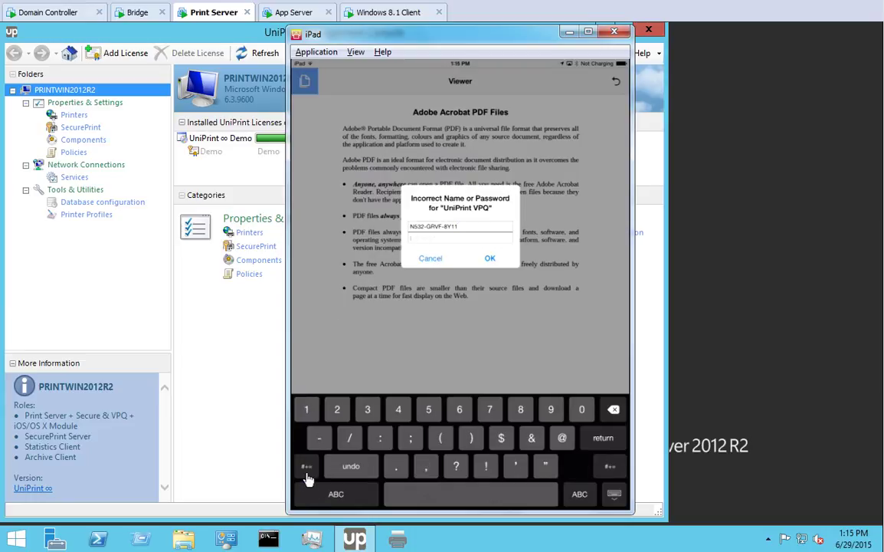
left_click(307, 409)
left_click(337, 411)
left_click(367, 411)
left_click(400, 411)
left_click(491, 259)
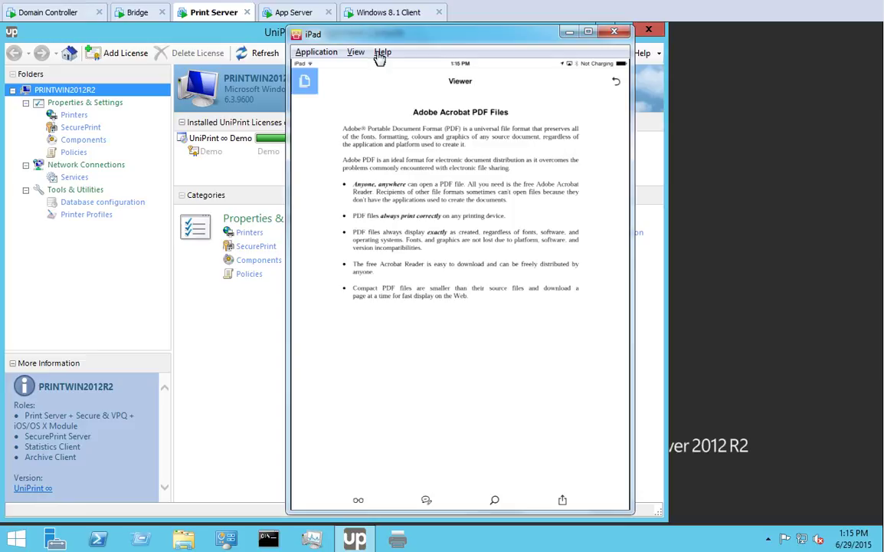
Log in to the SecurePrint Emulator on the Windows 8.1 Client as the first user matching 'b'
left_click(377, 14)
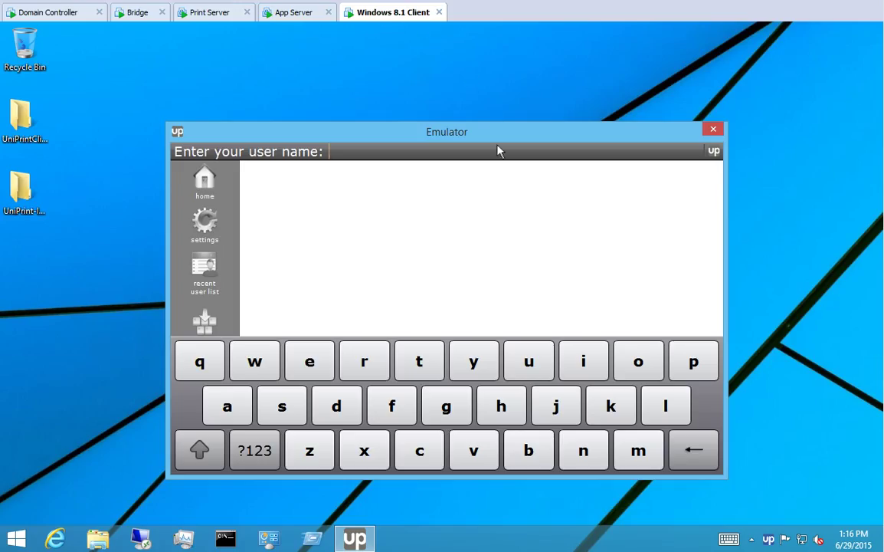
left_click(528, 450)
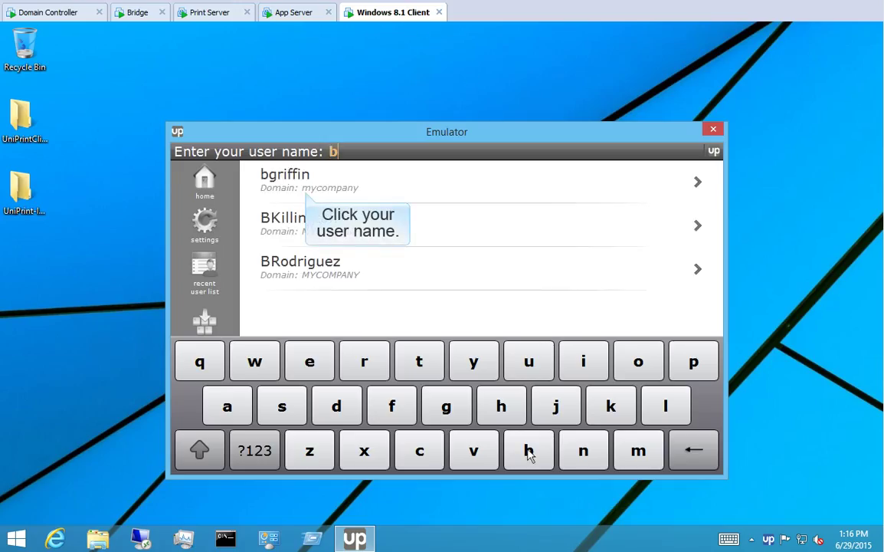
left_click(306, 178)
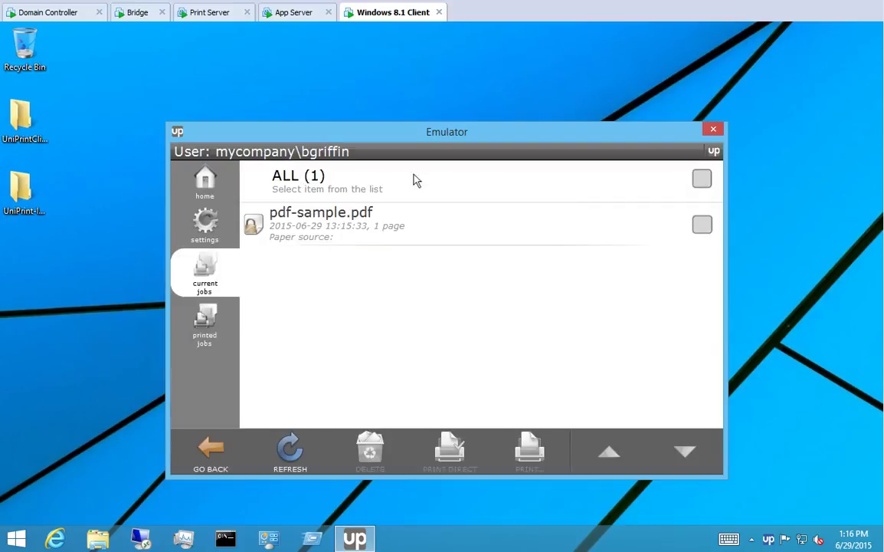
Select the pdf-sample.pdf job for printing and unlock it with its four-digit password
left_click(702, 225)
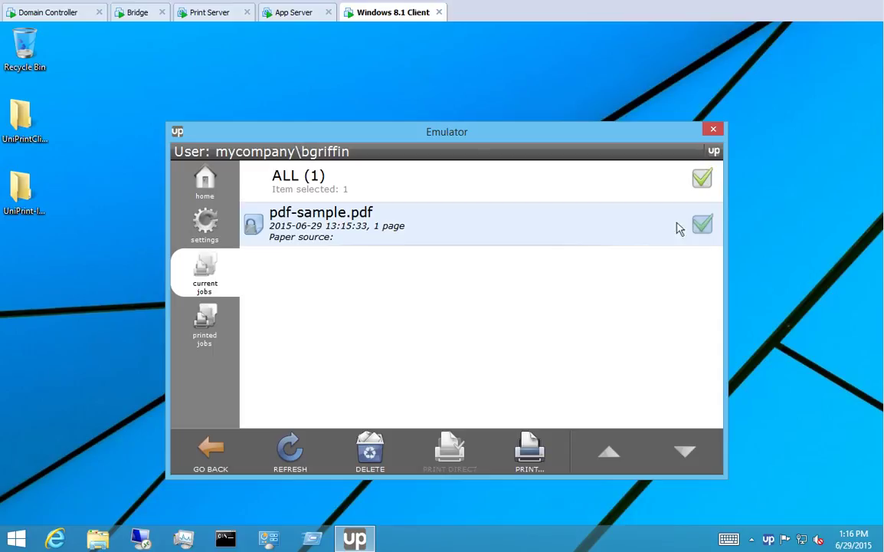
left_click(529, 453)
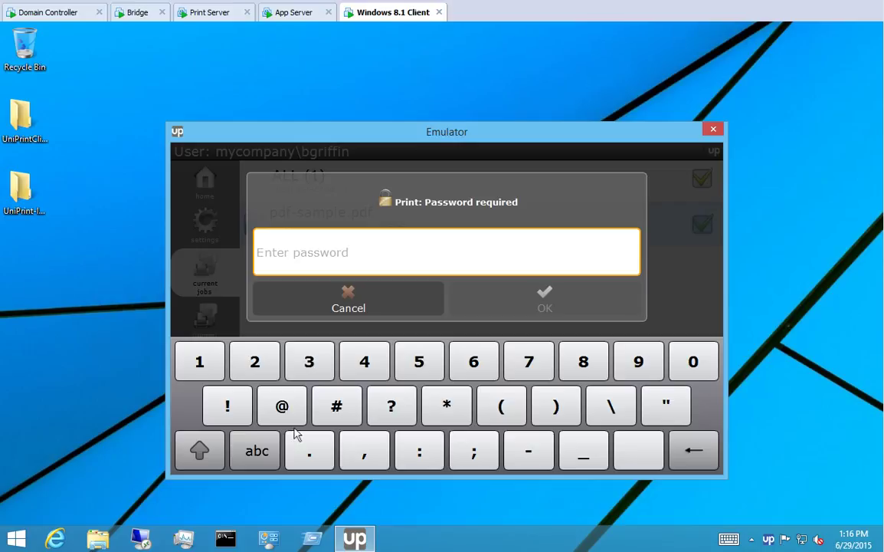
left_click(201, 361)
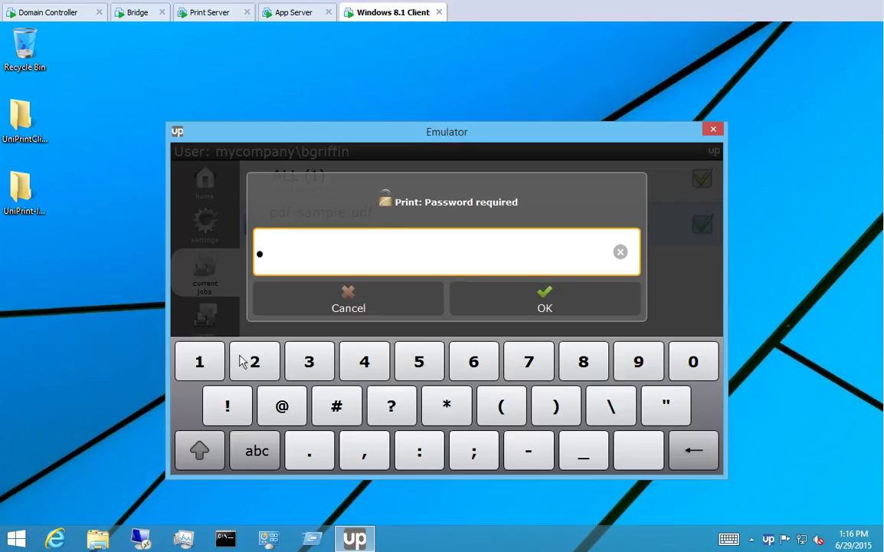
left_click(263, 361)
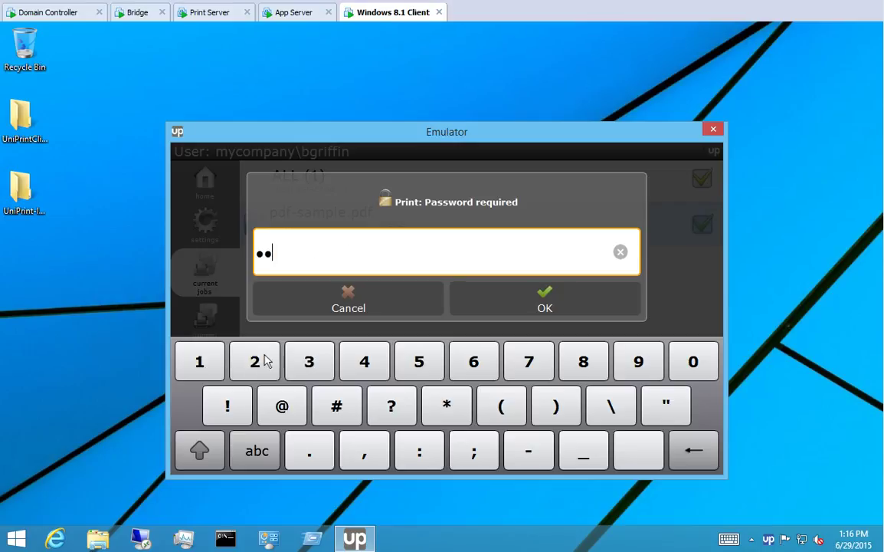
left_click(309, 360)
left_click(366, 361)
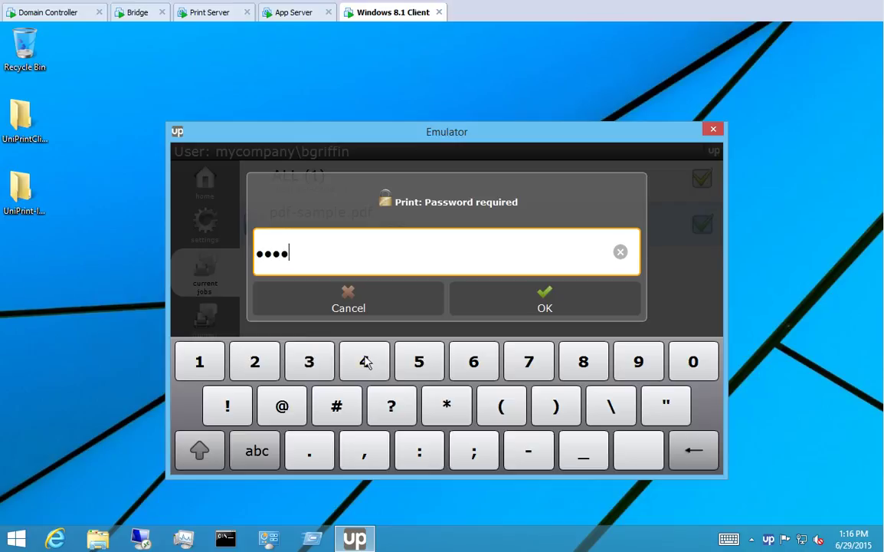
left_click(545, 298)
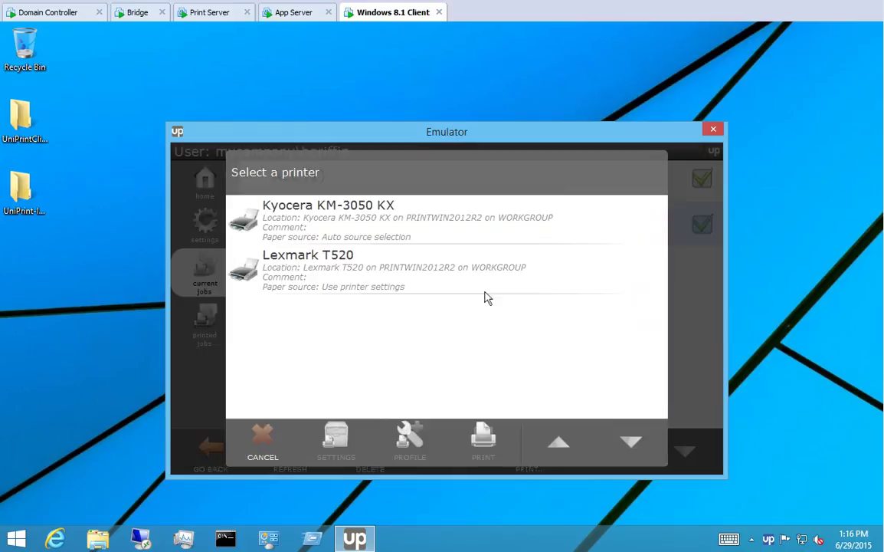
Choose Lexmark T520, review its settings and profiles without changes, and print pdf-sample.pdf
left_click(314, 270)
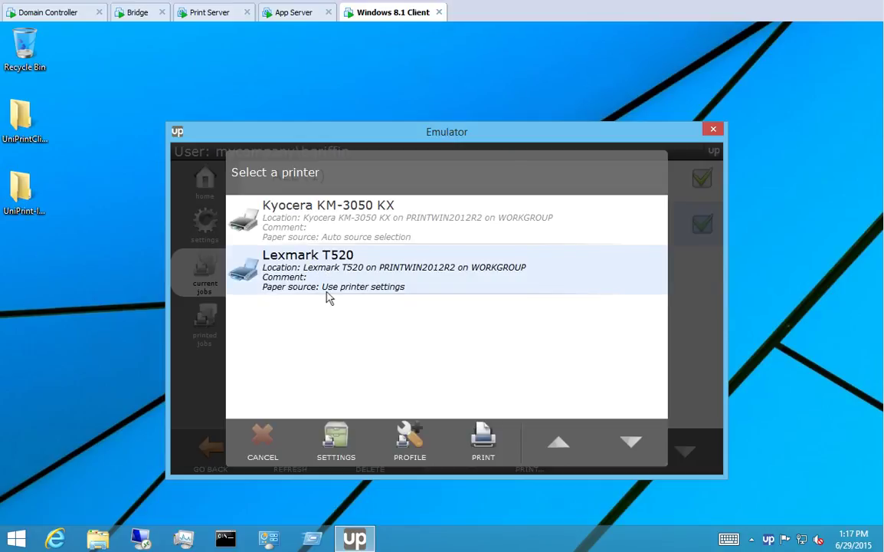
left_click(335, 437)
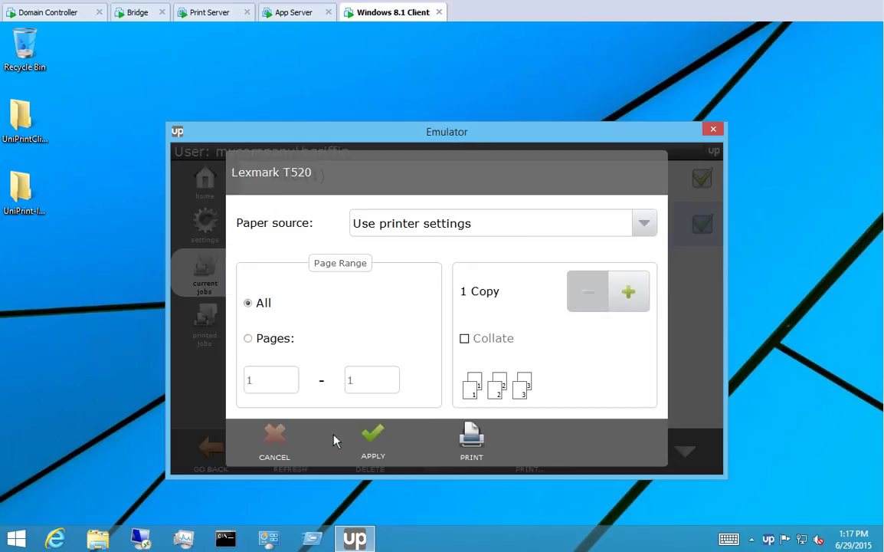
left_click(274, 438)
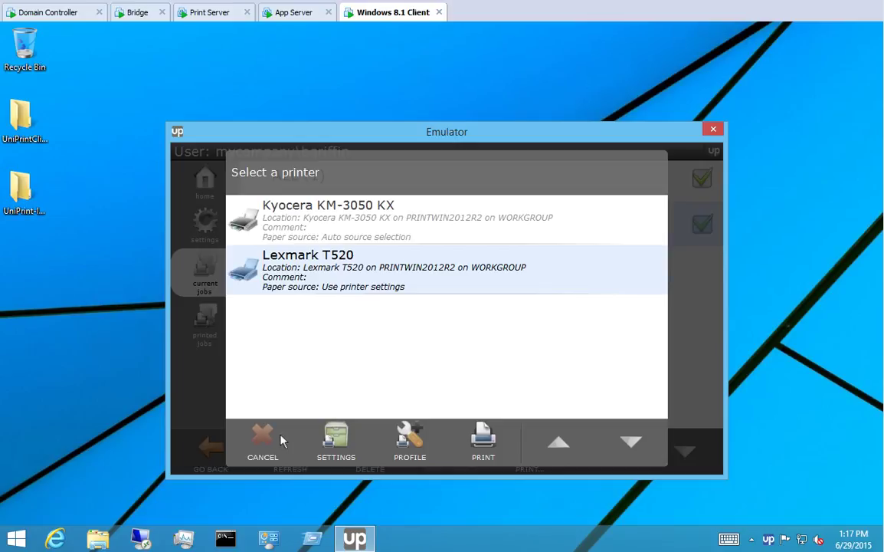
left_click(410, 438)
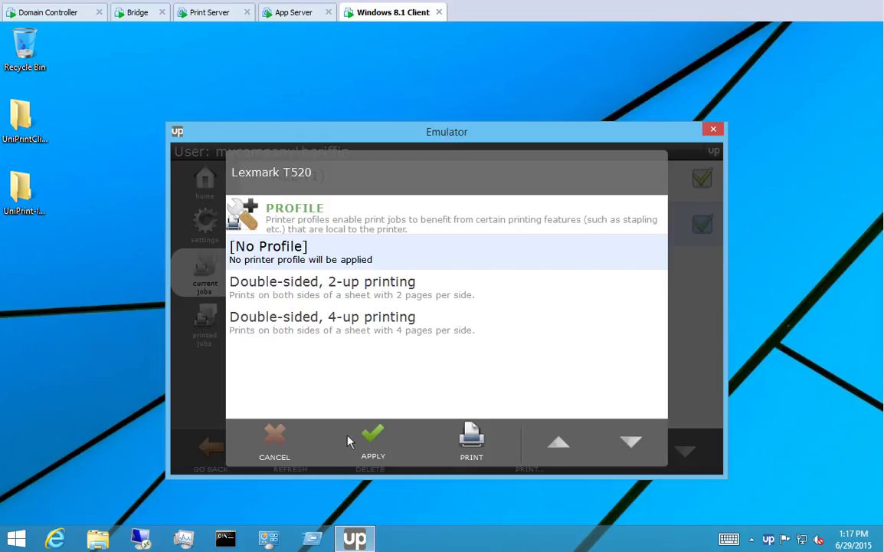
left_click(277, 440)
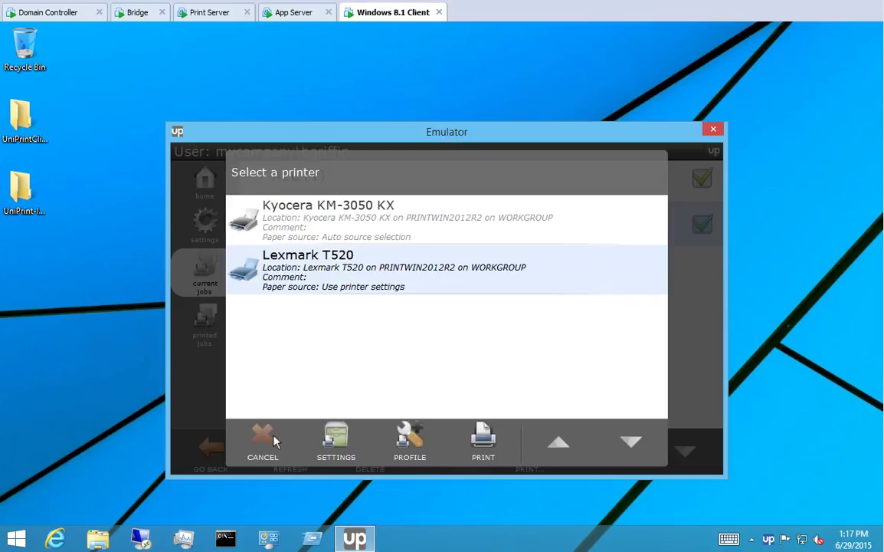
left_click(483, 441)
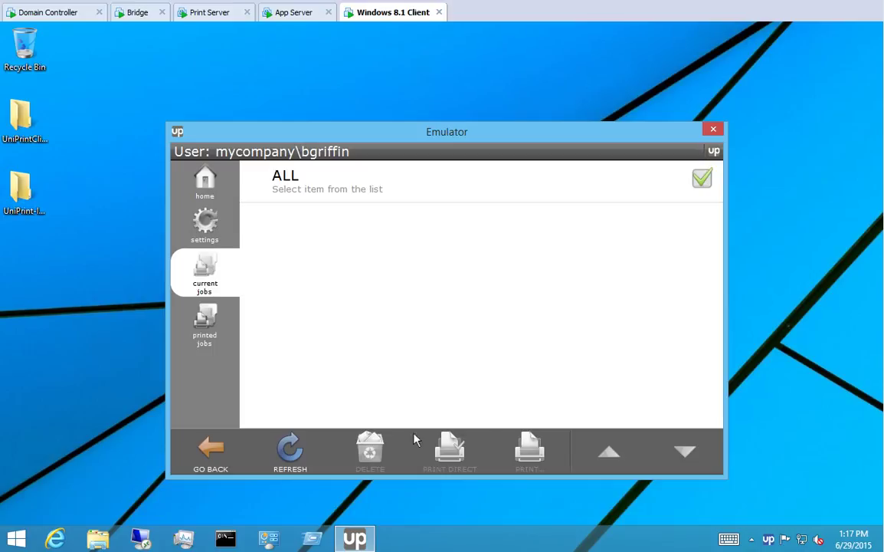
Show the printed jobs list and tick the pdf-sample.pdf entry
left_click(206, 323)
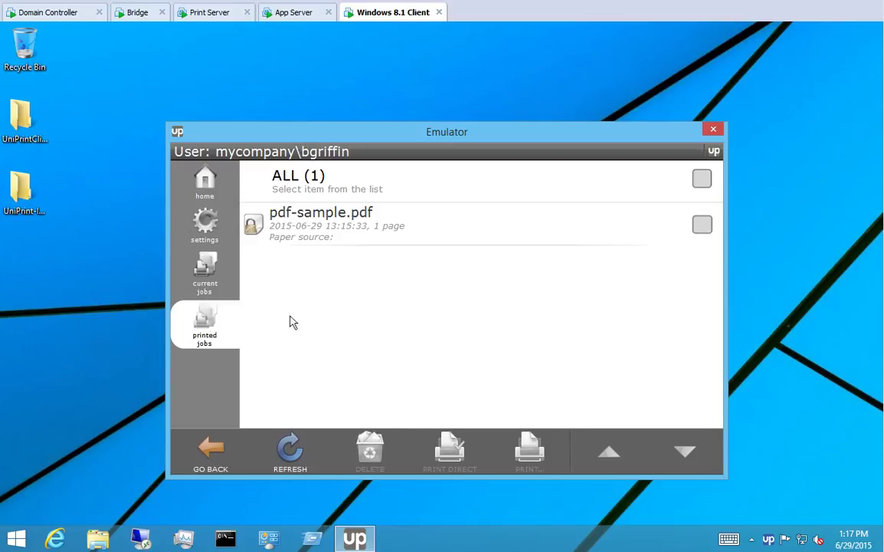
left_click(702, 224)
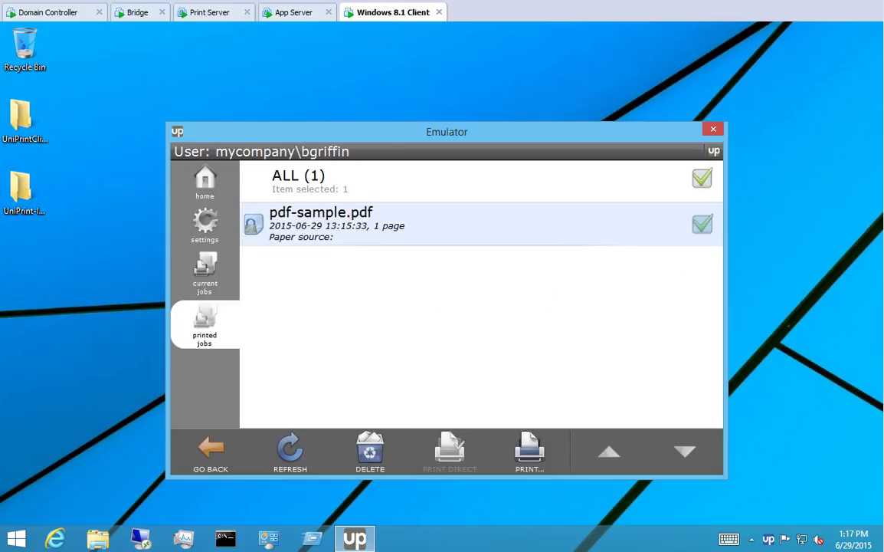